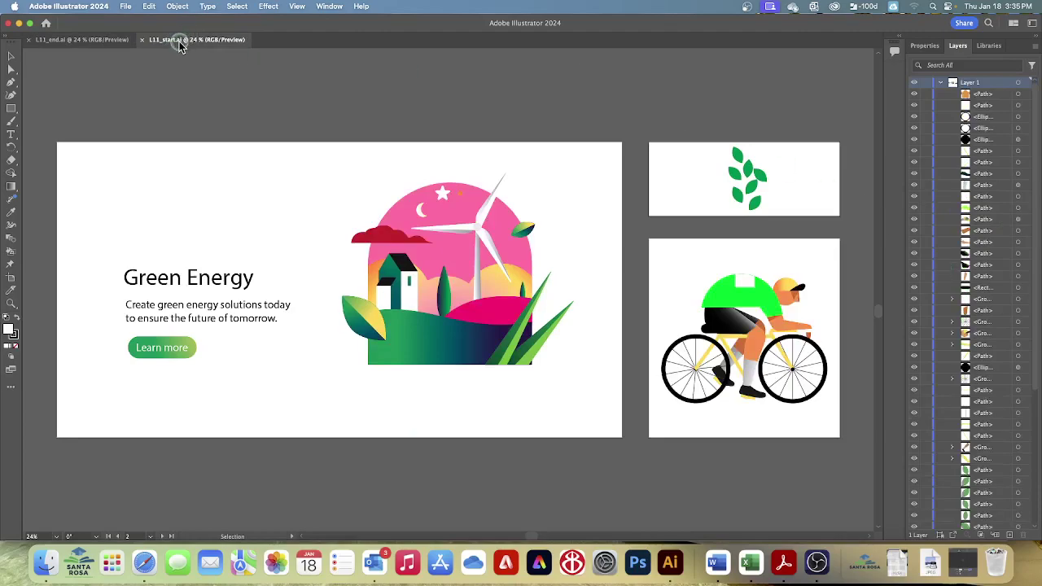
Step: Save the start document on the computer as an Illustrator file named "Presentation" plus the author's surname, keeping the default Illustrator options
left_click(126, 7)
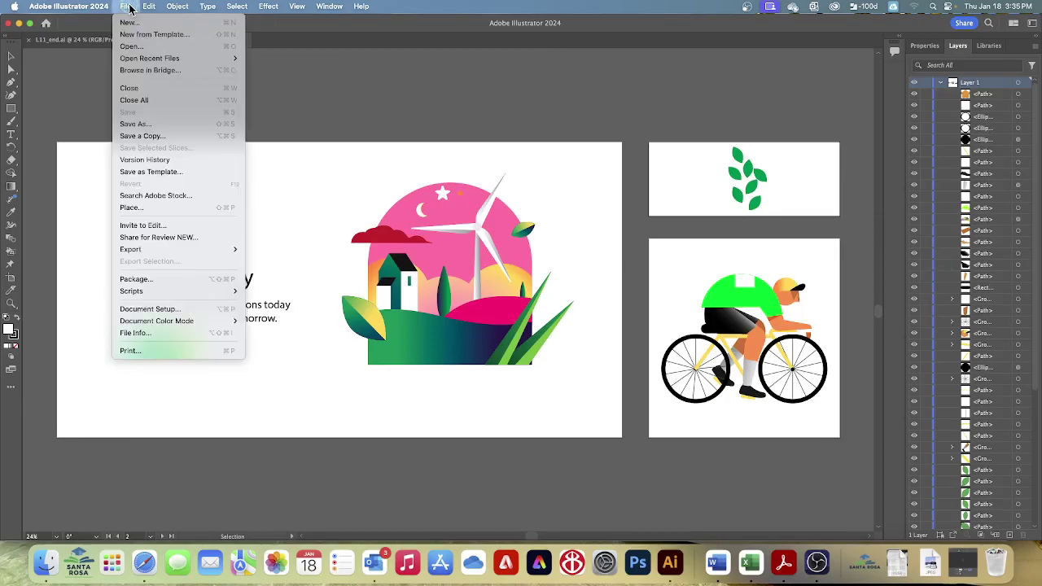
left_click(145, 125)
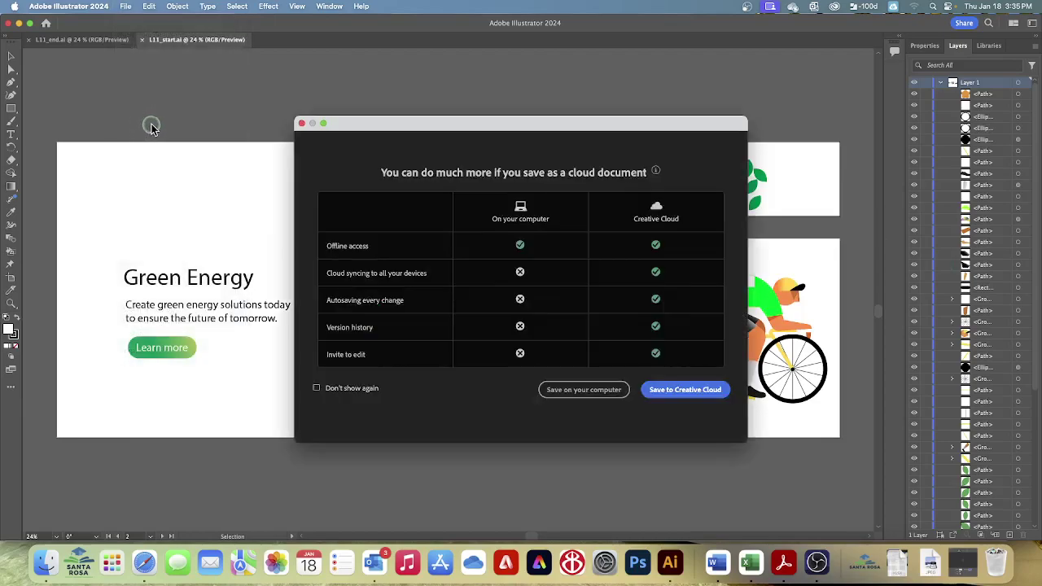
left_click(566, 390)
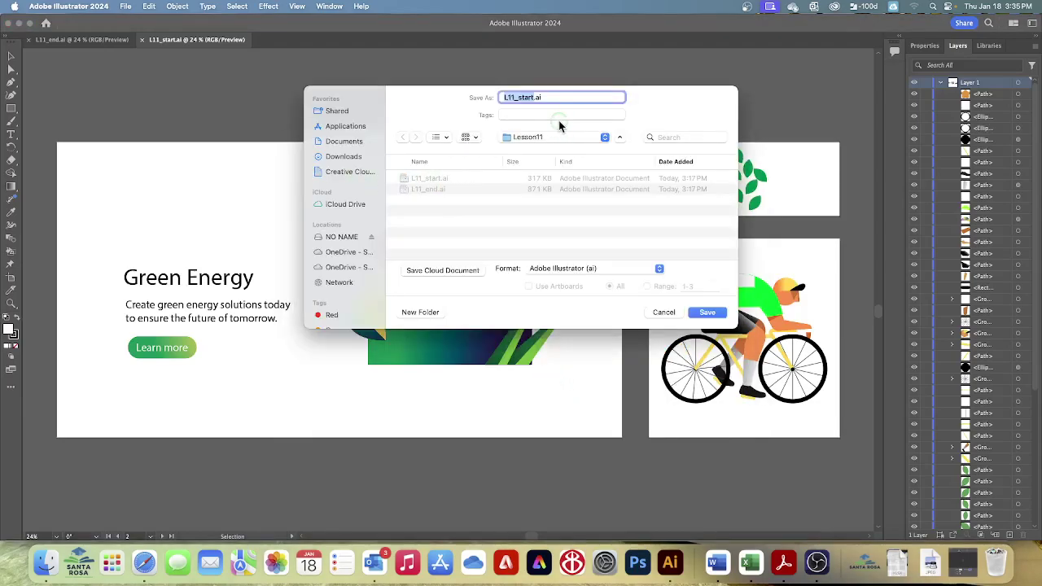
type("Presen")
key("BackSpace")
key("BackSpace")
type("entation ")
type("I")
type("Parazine")
left_click(701, 313)
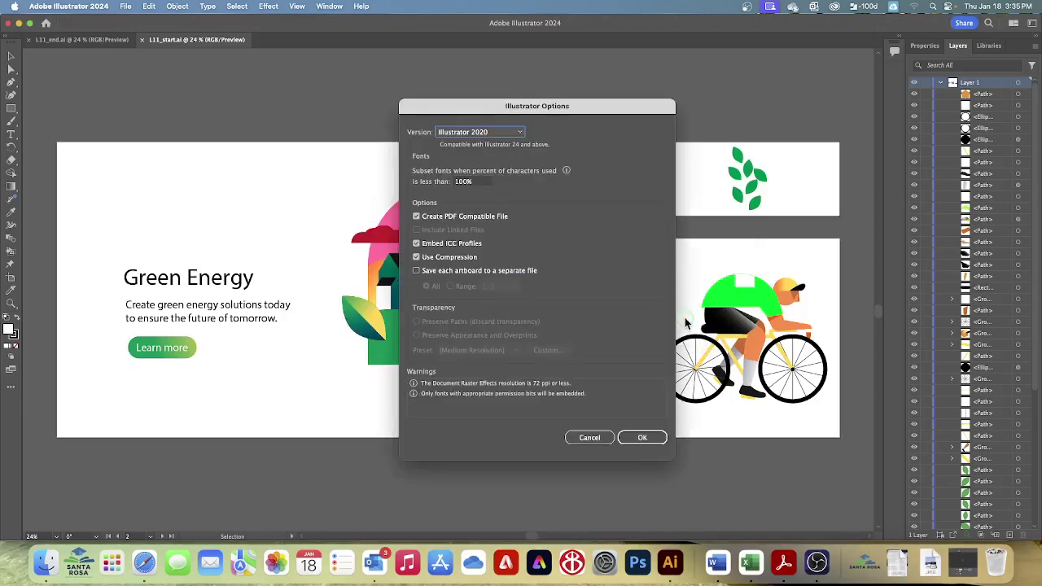
left_click(642, 437)
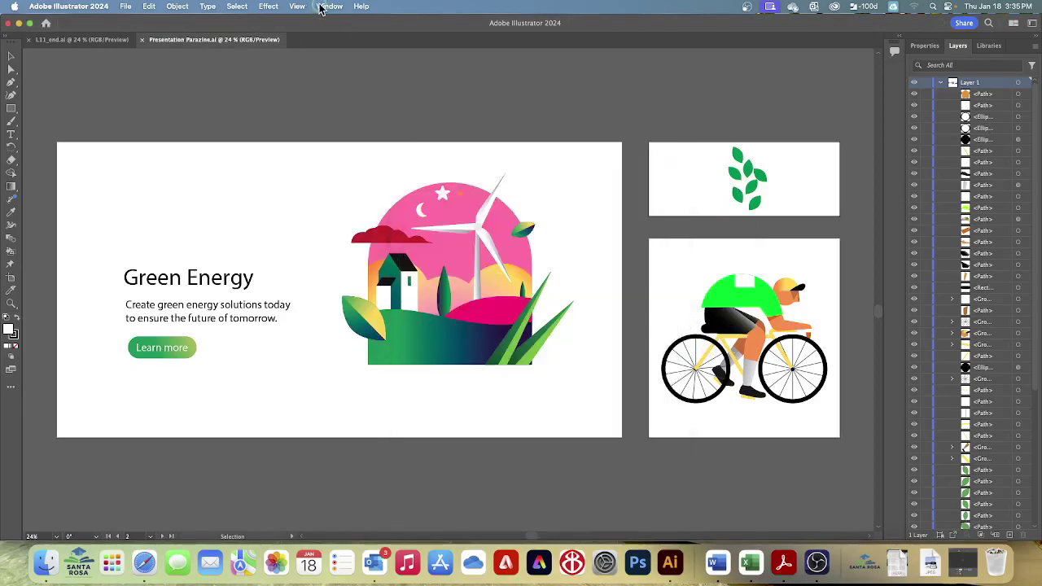
Step: Reset the Essentials workspace to its default layout
left_click(323, 7)
mouse_move(492, 64)
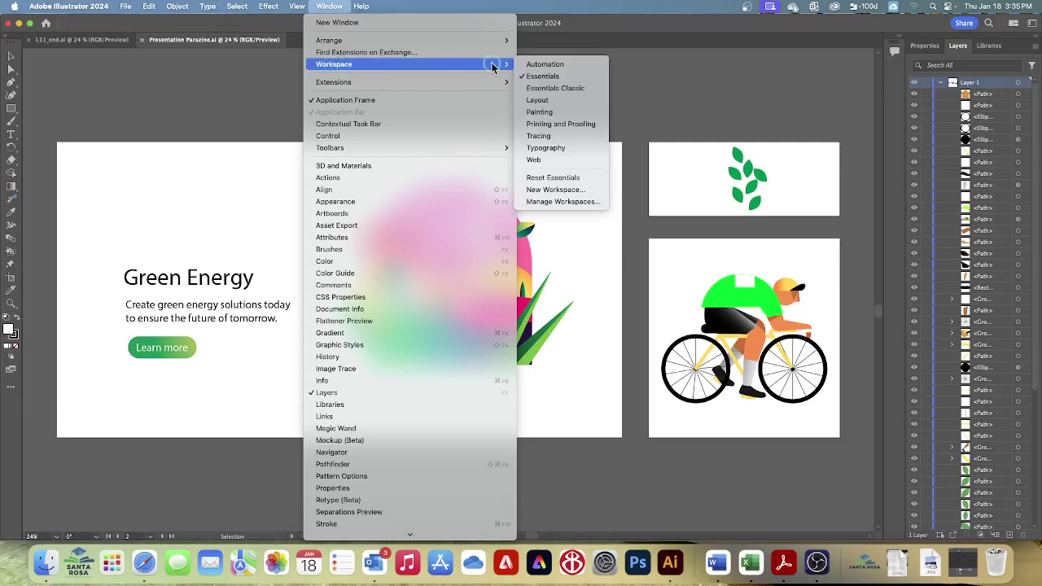
left_click(562, 177)
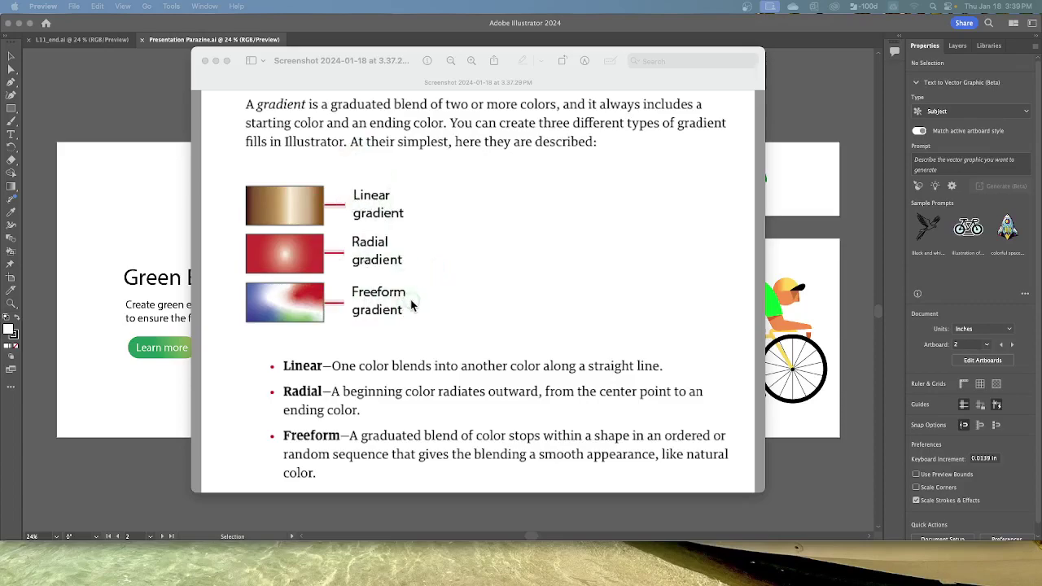
Step: Close the gradient types reference image and go to the Presentation Slide artboard
left_click(205, 61)
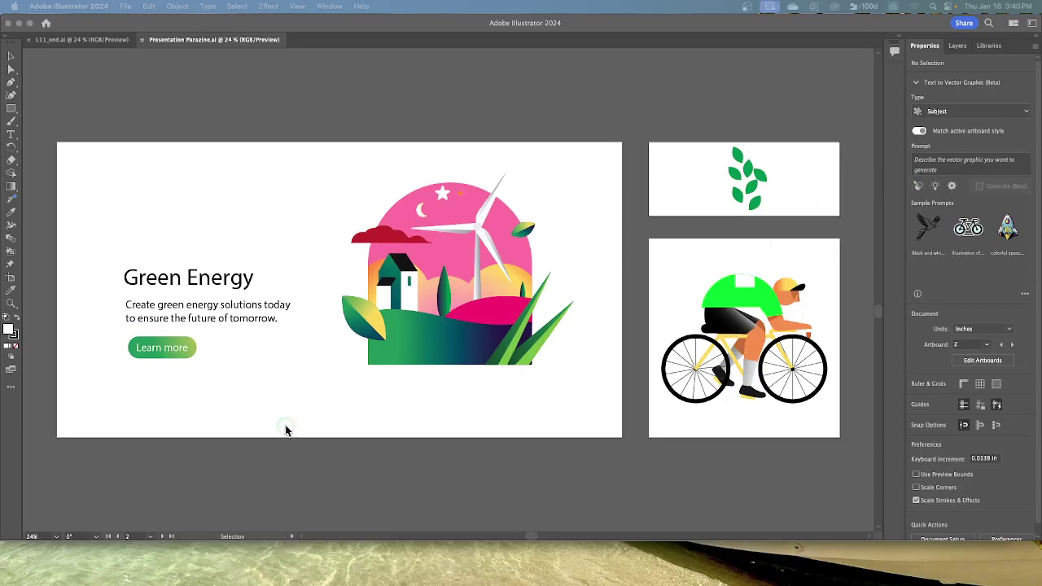
left_click(150, 538)
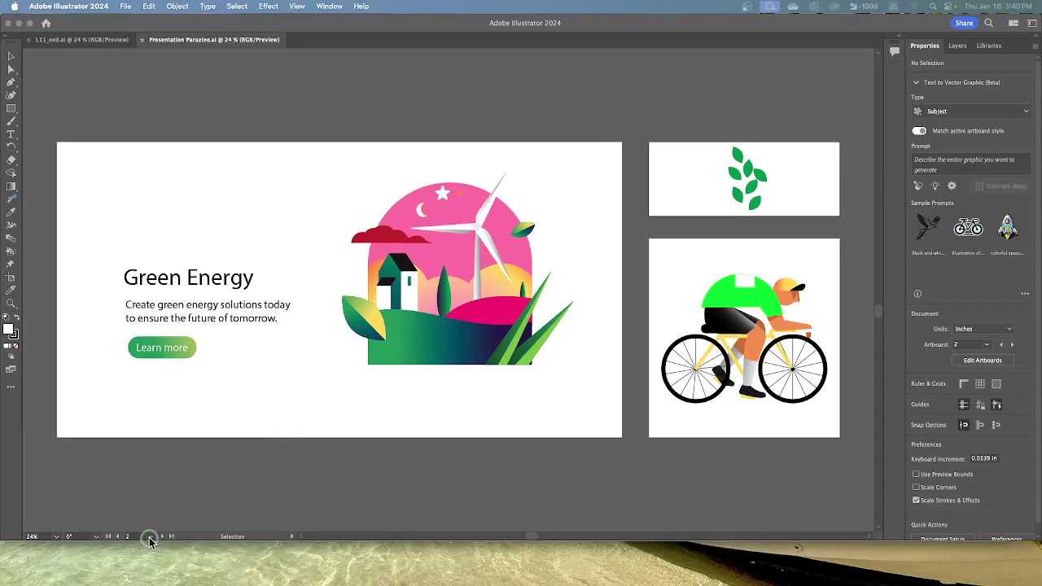
left_click(166, 536)
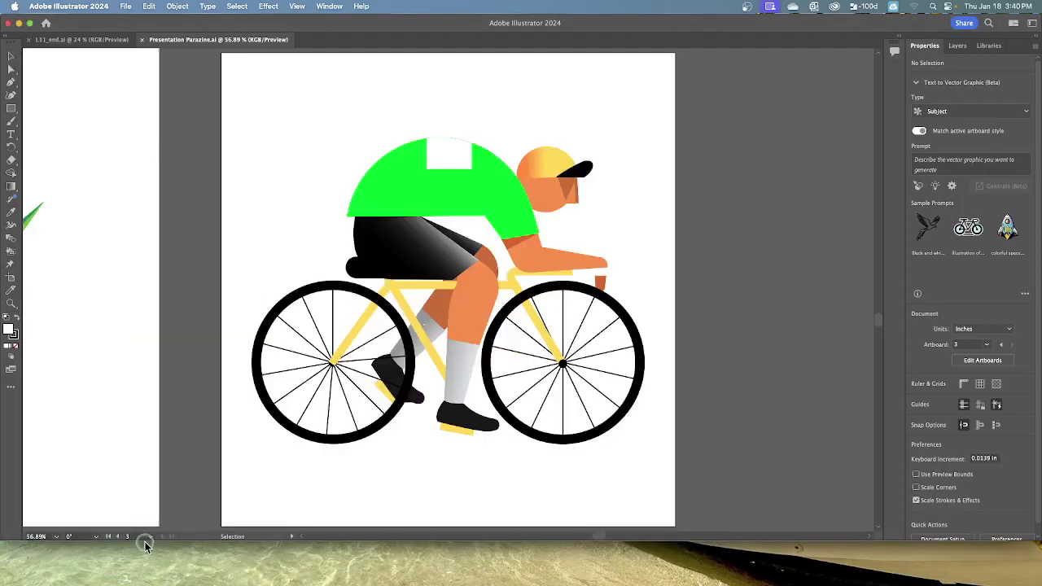
left_click(149, 536)
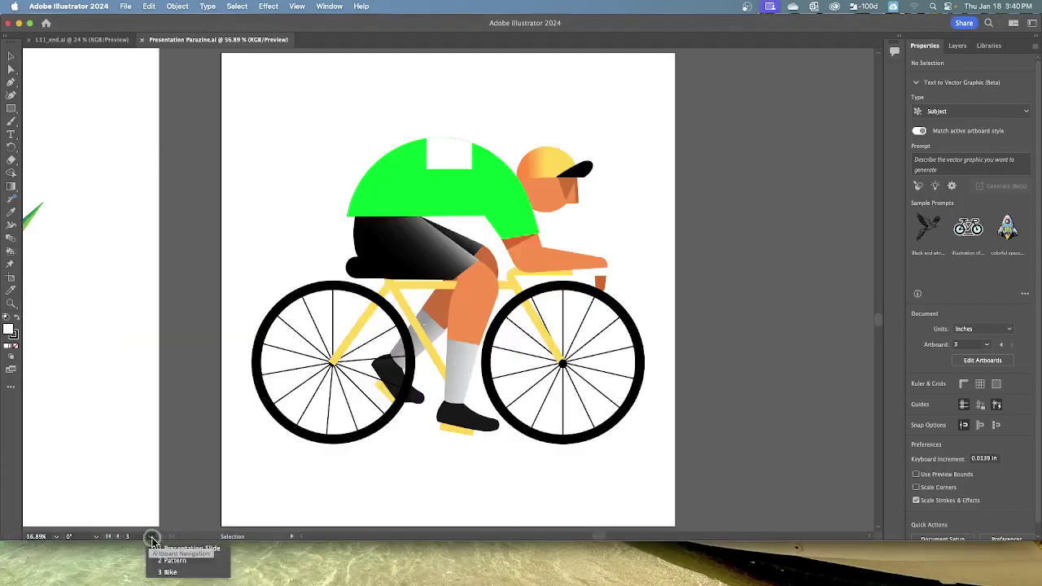
left_click(191, 549)
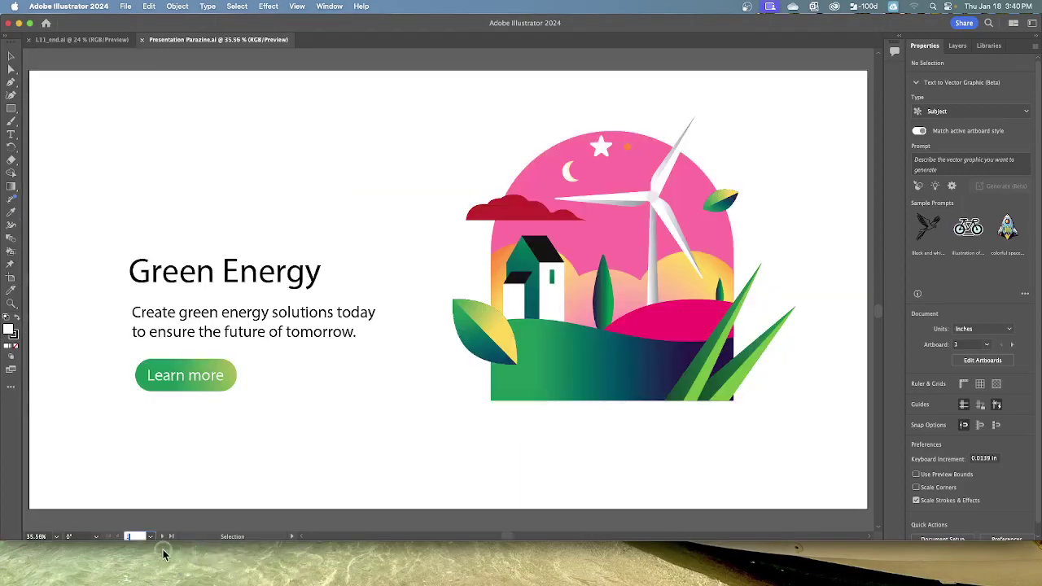
Step: Isolate the pink arch shape behind the illustration and fill it with the white-to-black linear gradient swatch
left_click(12, 56)
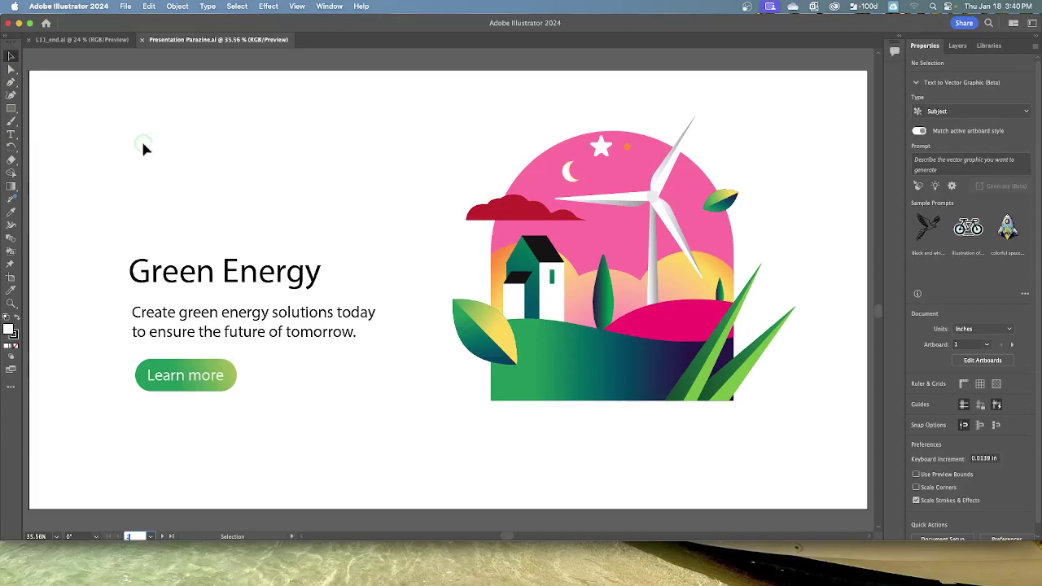
double_click(633, 165)
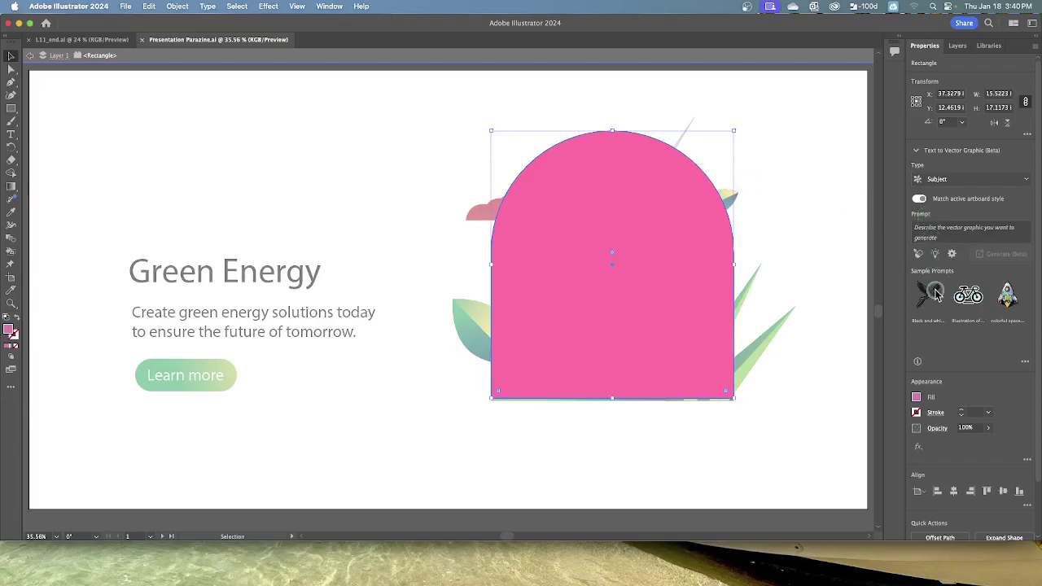
left_click(919, 395)
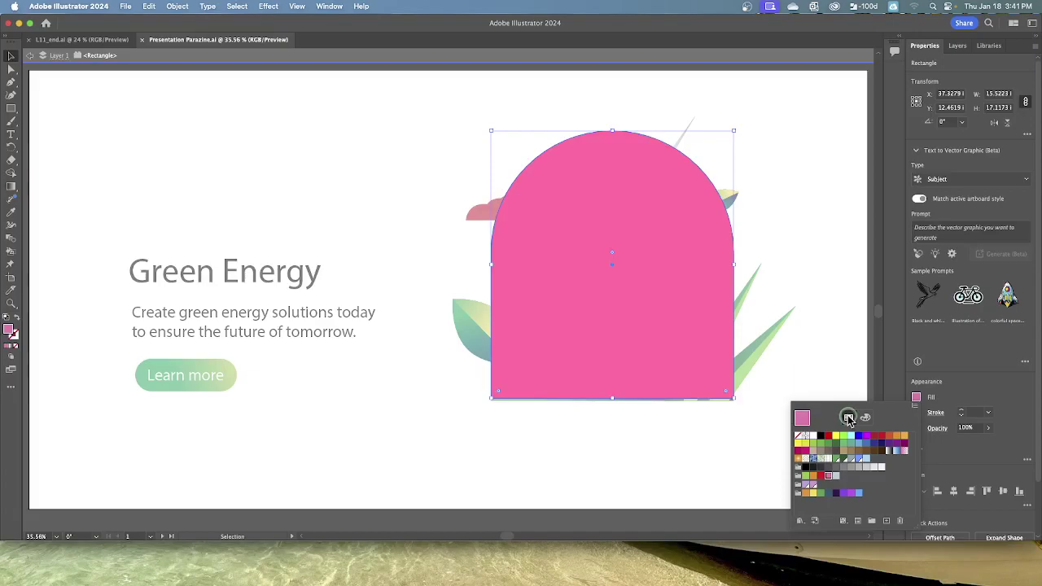
left_click(888, 452)
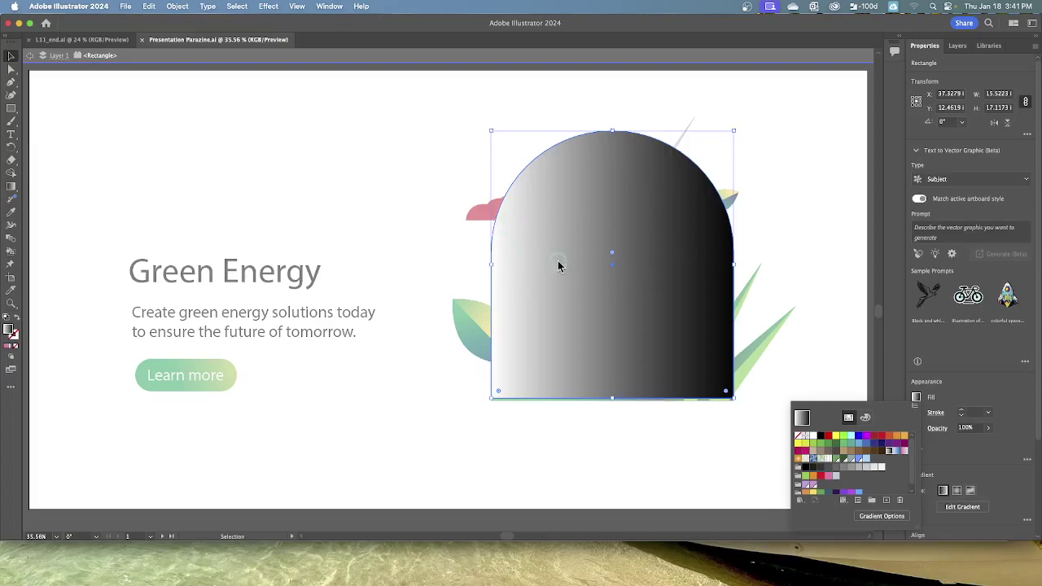
left_click(675, 269)
scroll(871, 492, "down", 2)
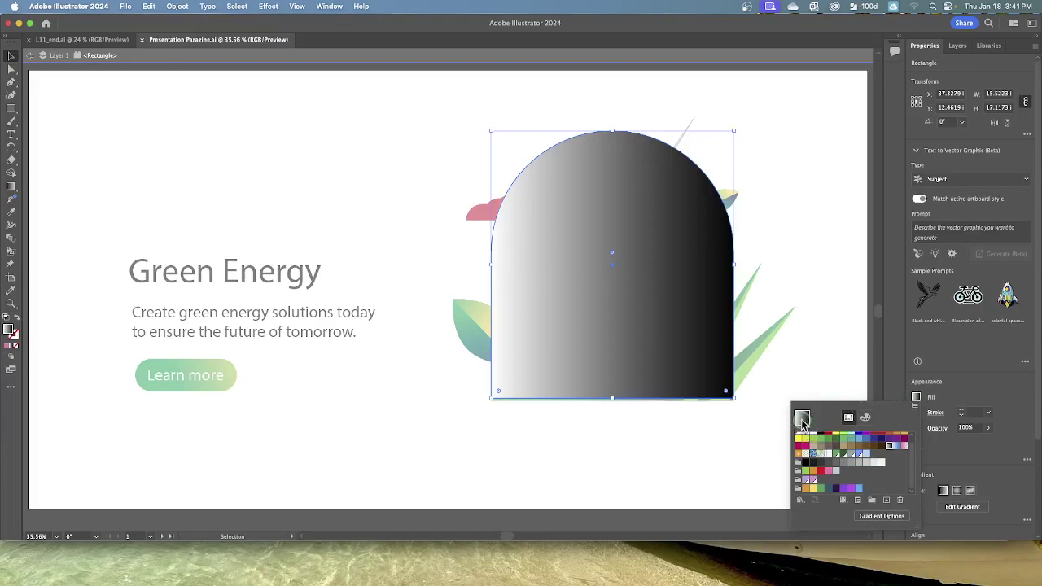
Step: Open the detailed gradient options for the arch and make its fill the active target
left_click(864, 517)
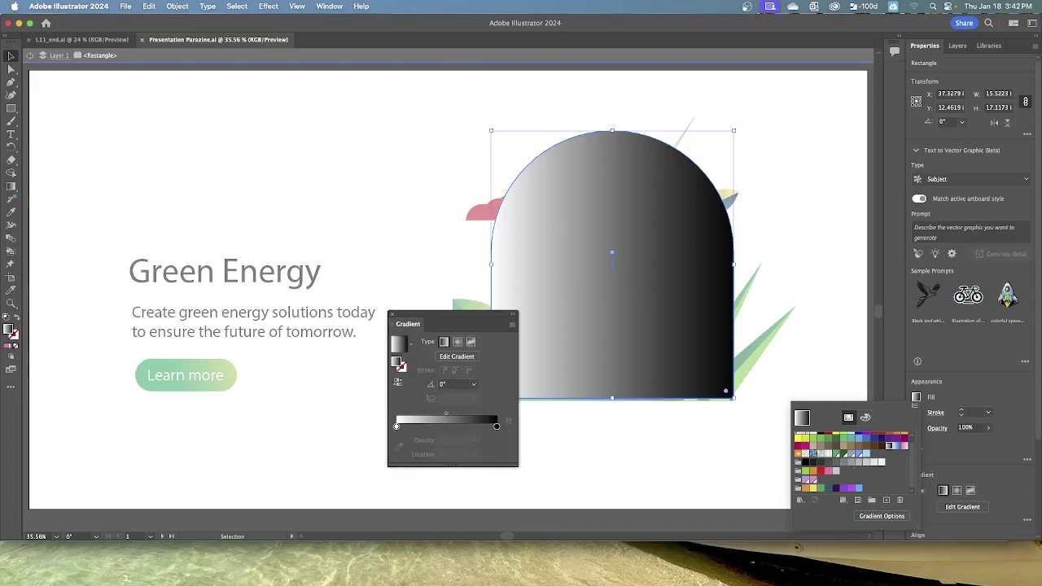
left_click(484, 436)
left_click(420, 359)
left_click(397, 363)
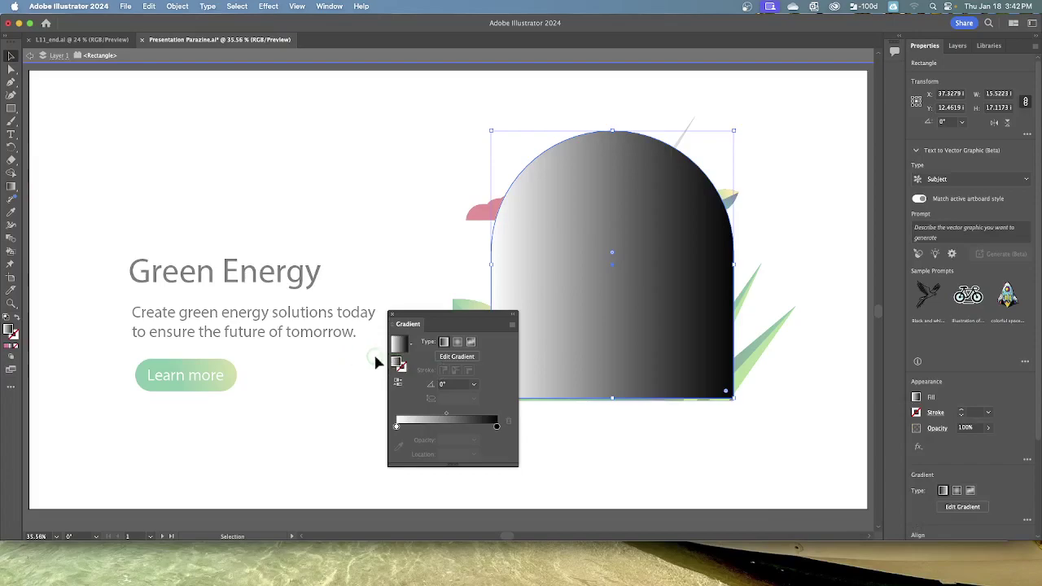
left_click(413, 369)
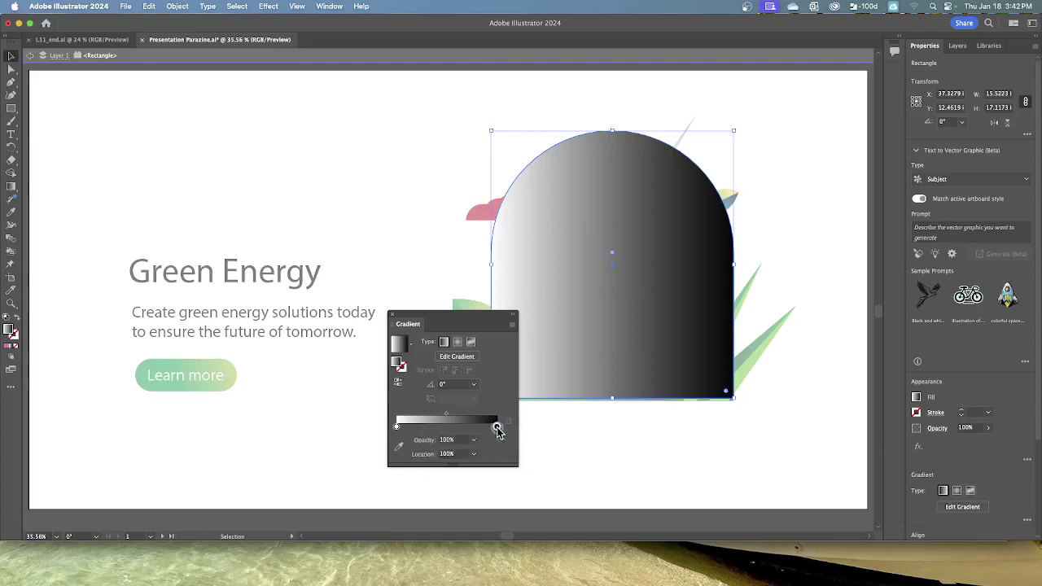
Step: Recolor the gradient's black end stop with the light yellow swatch from the last color group and close the gradient options
double_click(496, 427)
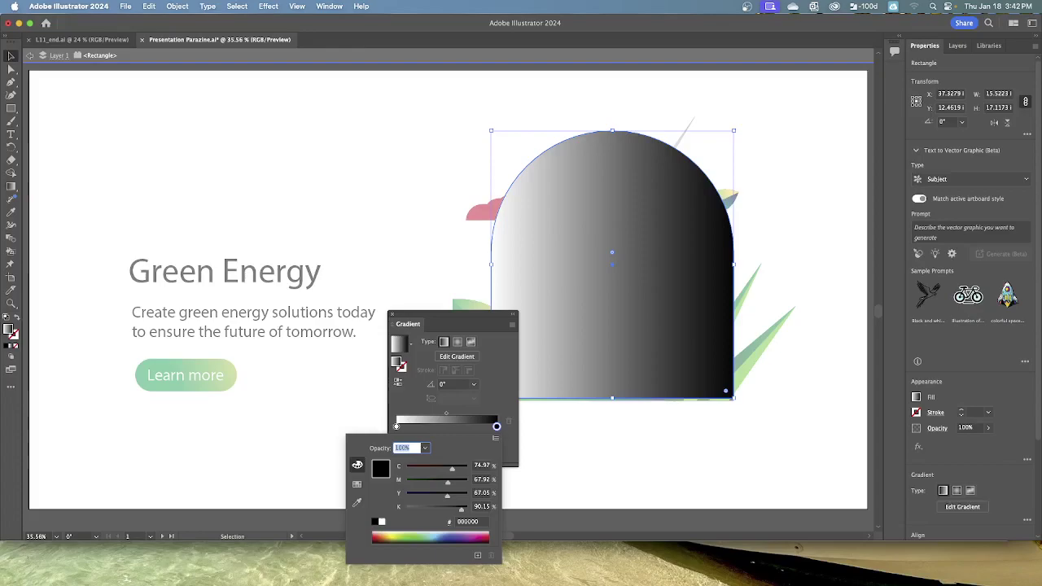
left_click(358, 464)
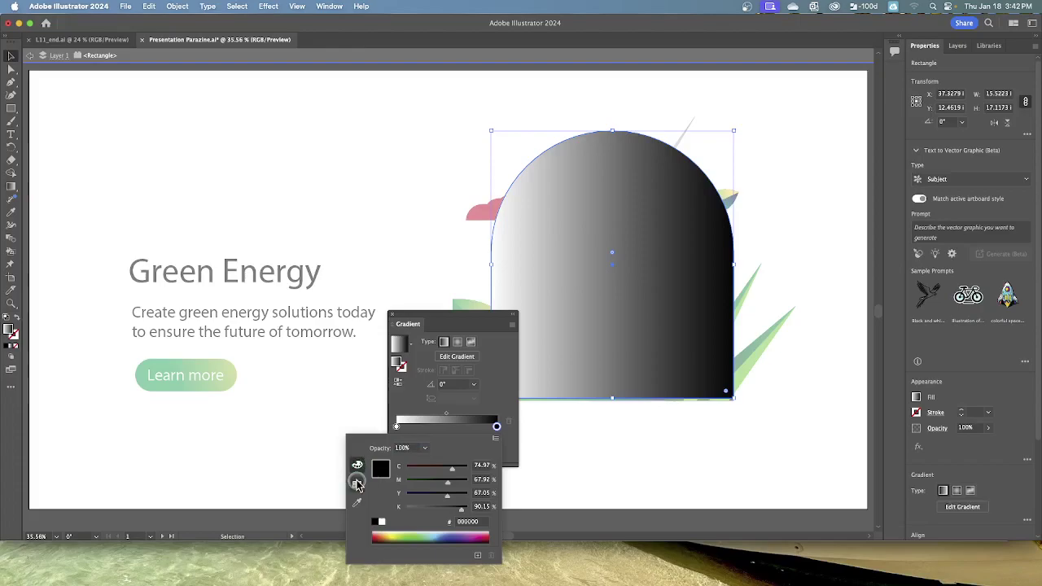
left_click(357, 483)
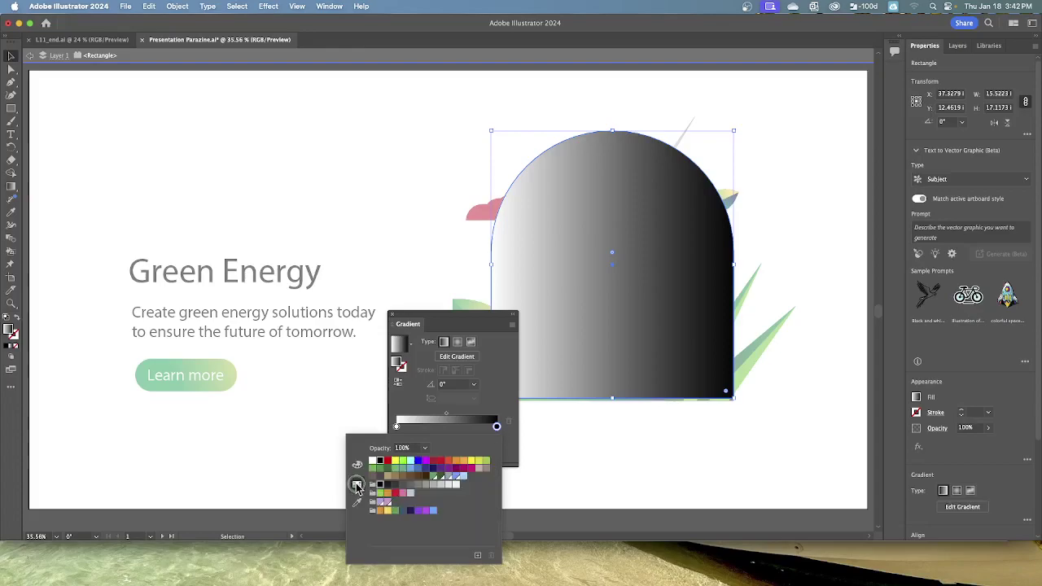
left_click(388, 511)
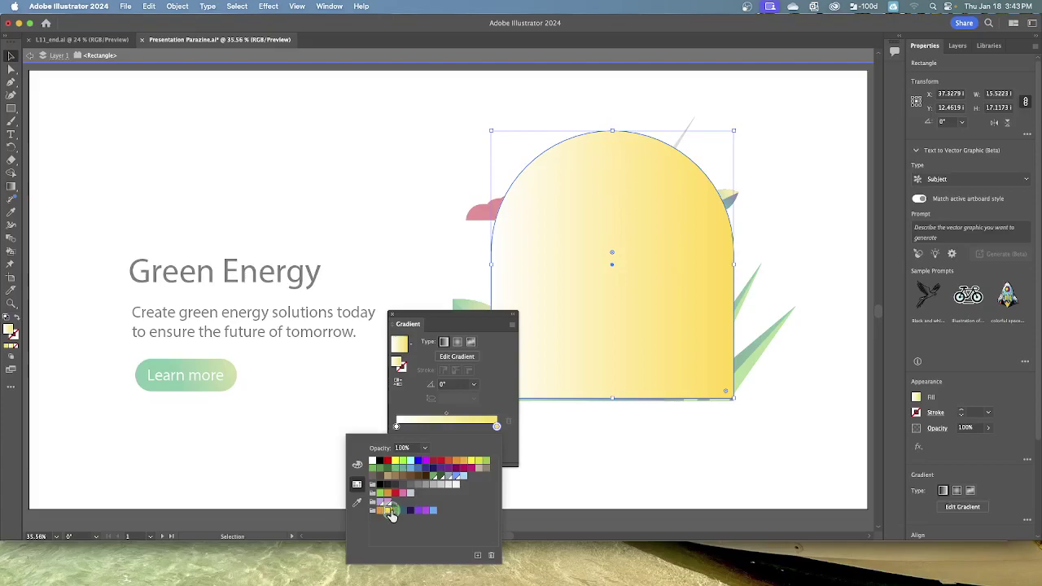
left_click(475, 488)
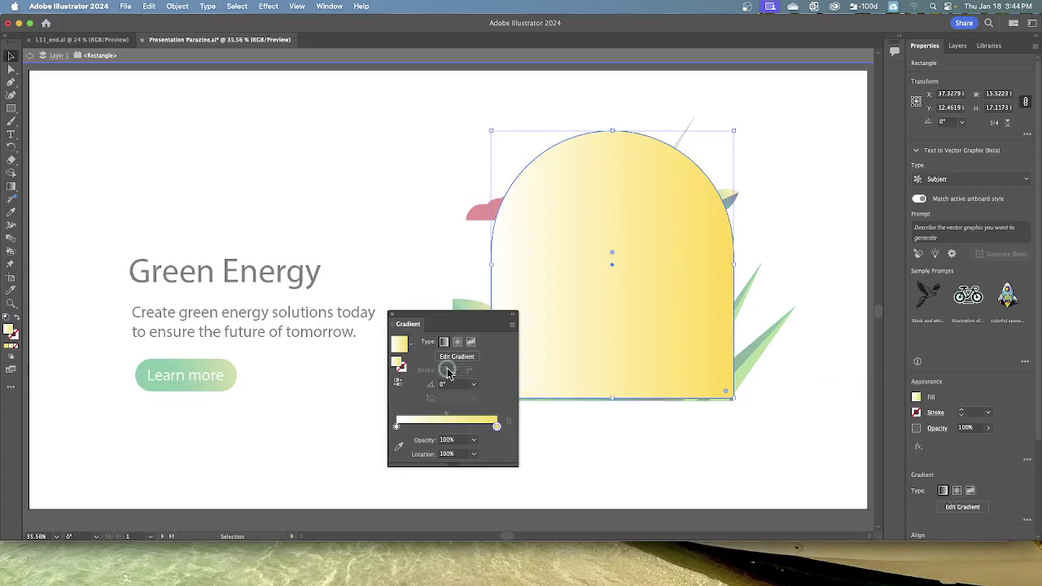
left_click(392, 314)
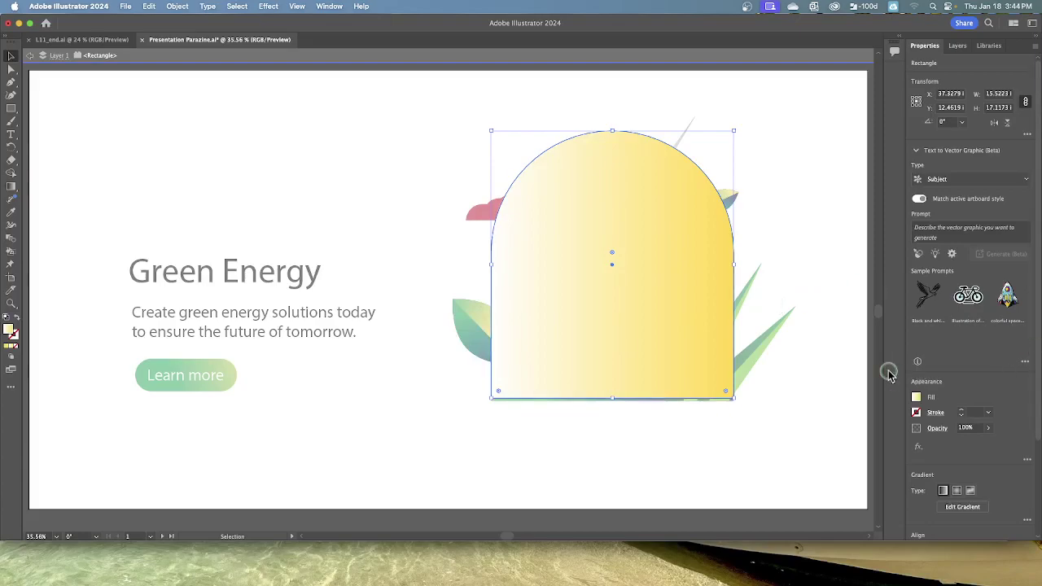
Step: Save the arch's white-to-yellow gradient as a new swatch named Background
left_click(915, 397)
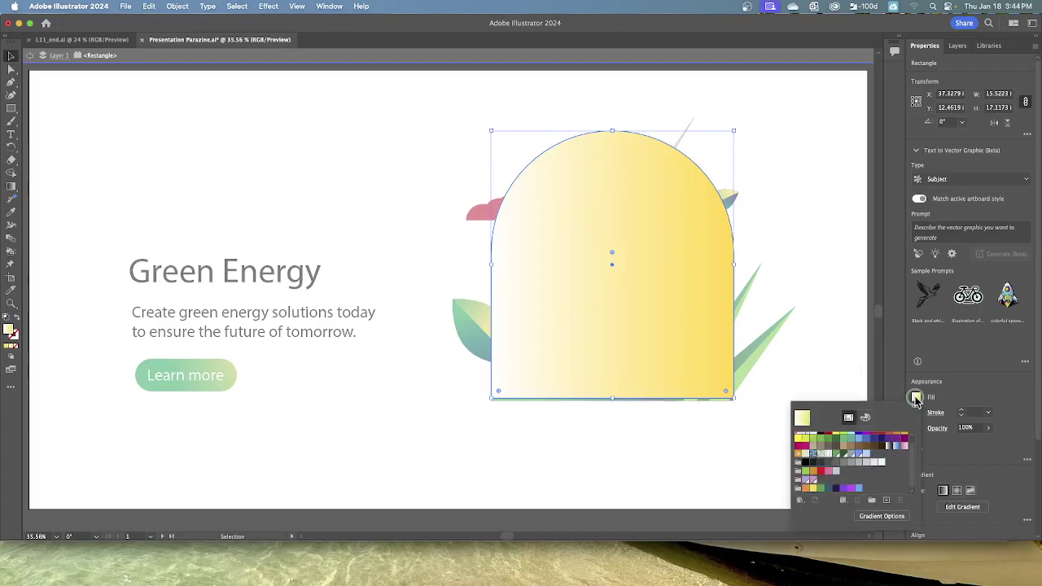
left_click(887, 501)
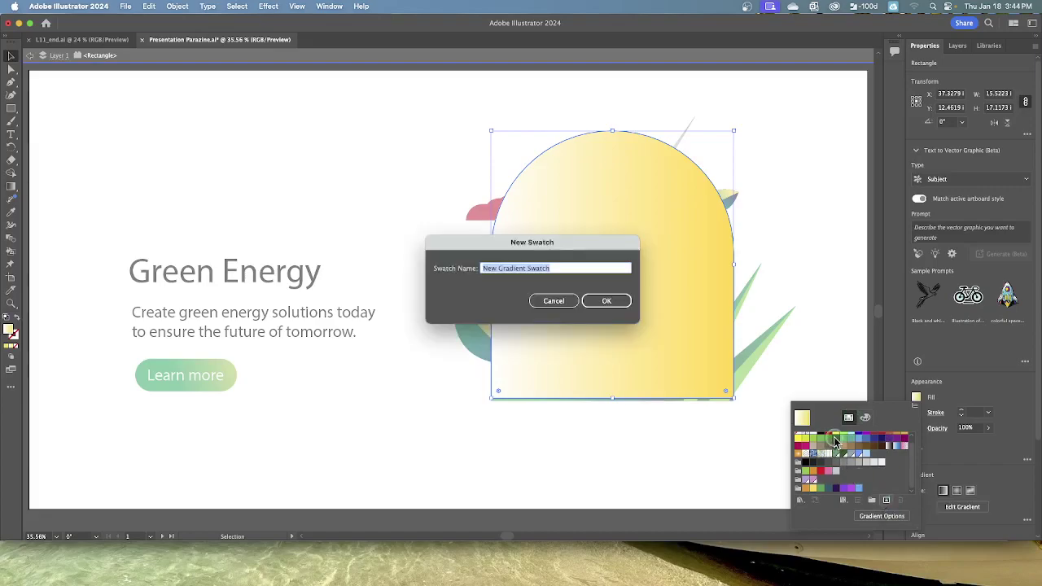
type("Bac")
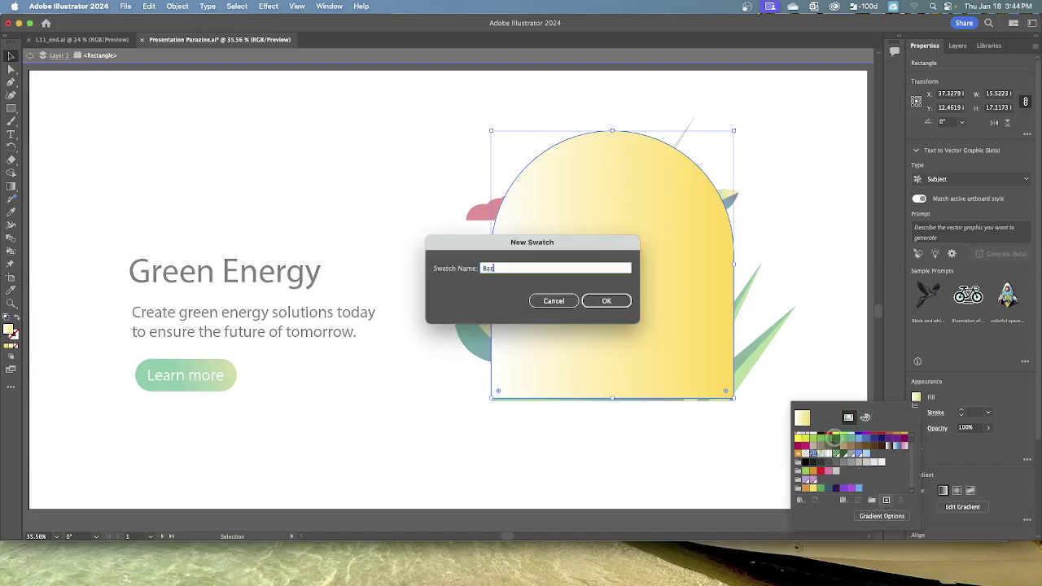
type("kground")
left_click(612, 302)
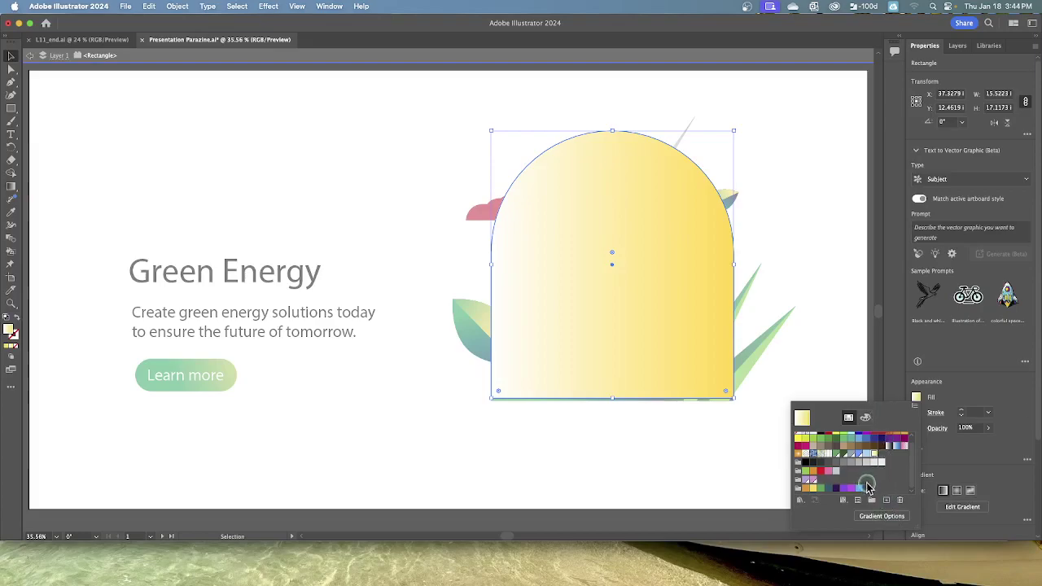
scroll(867, 486, "up", 1)
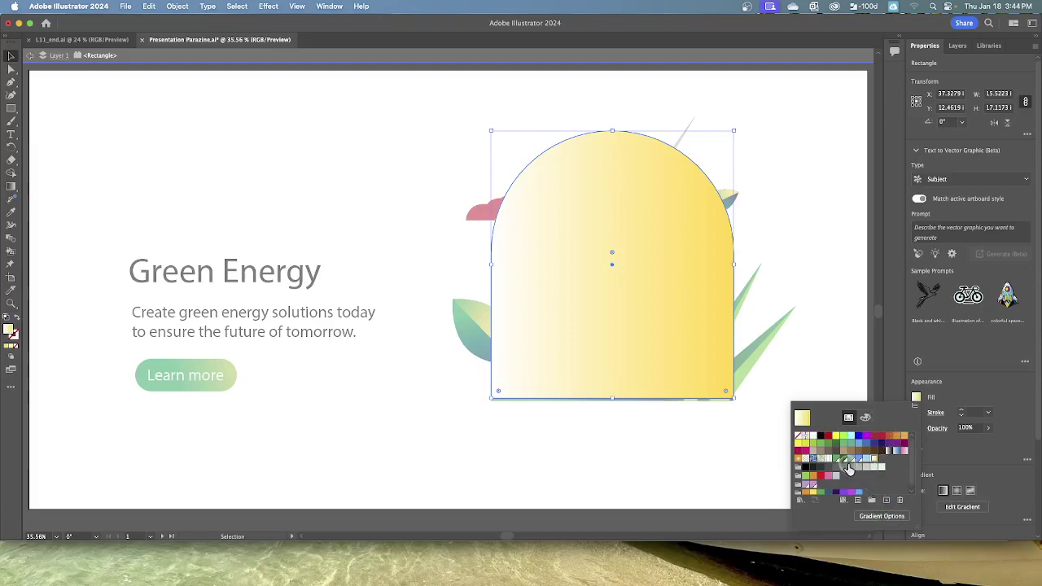
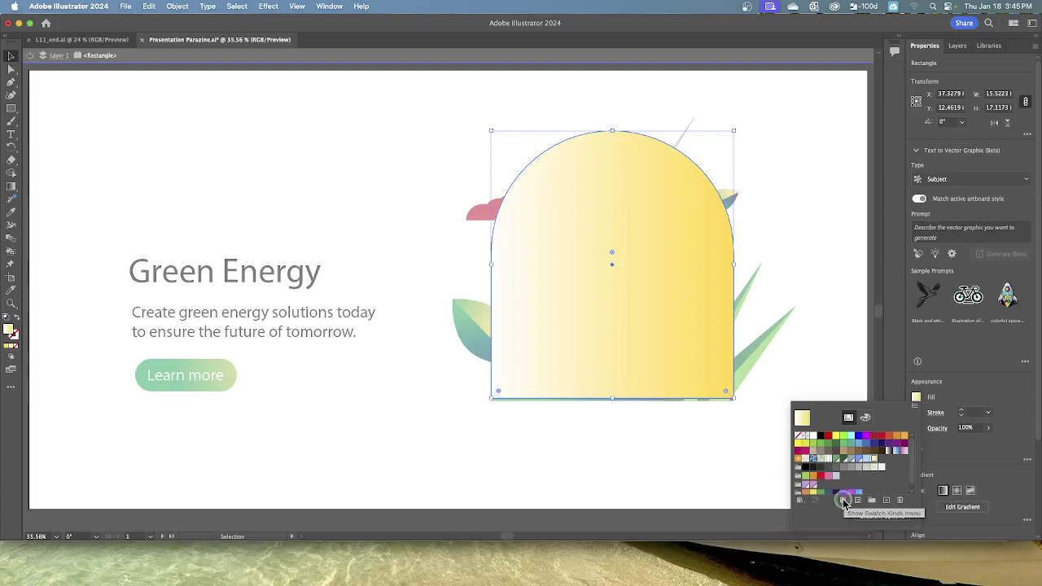
Step: Show only the gradient swatches and apply the orange radial gradient to the arch
left_click(843, 501)
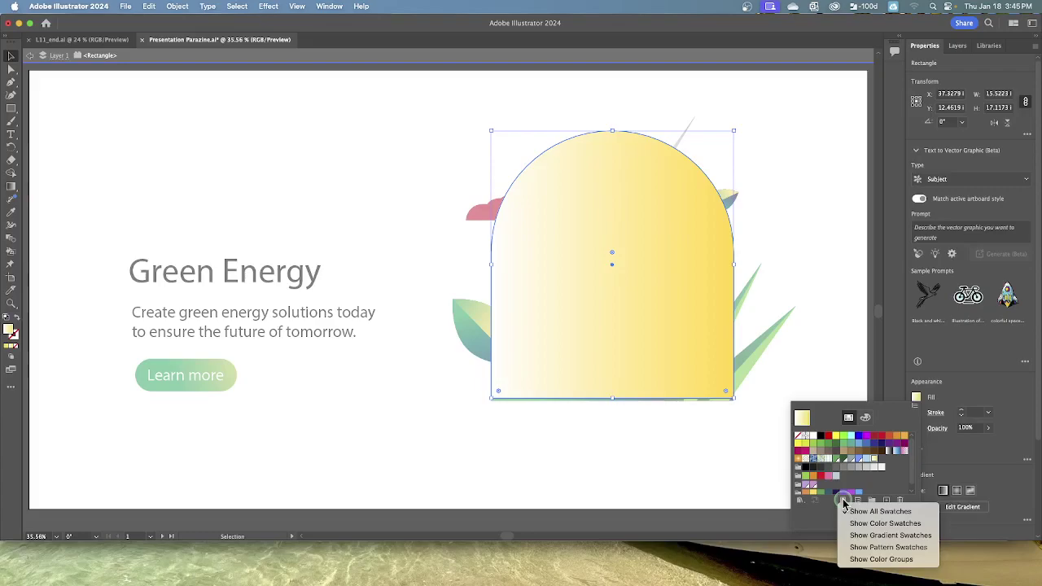
left_click(863, 536)
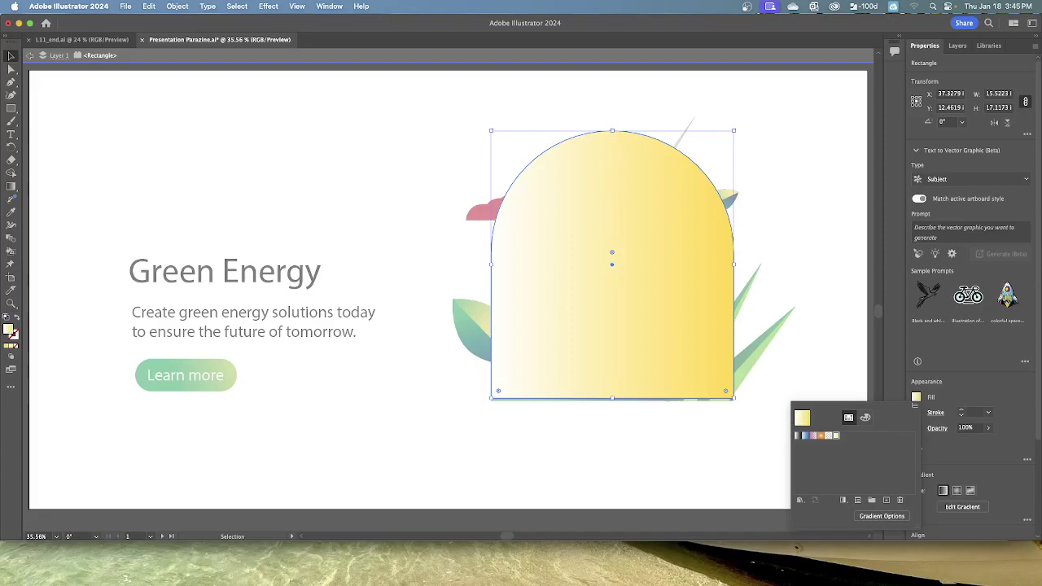
left_click(825, 437)
left_click(819, 435)
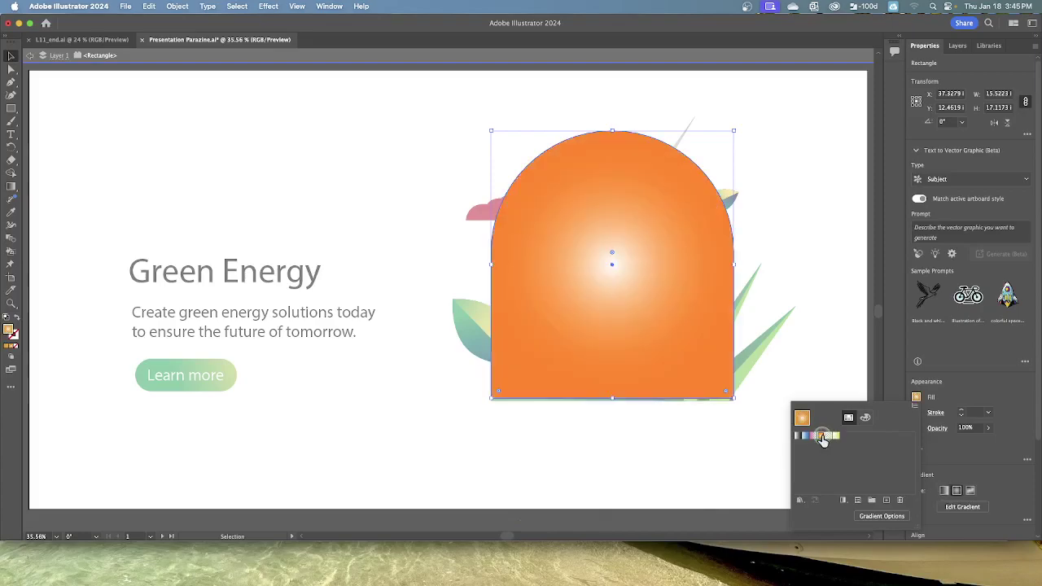
Step: Try the pink and the white-to-black gradient swatches on the arch
left_click(810, 440)
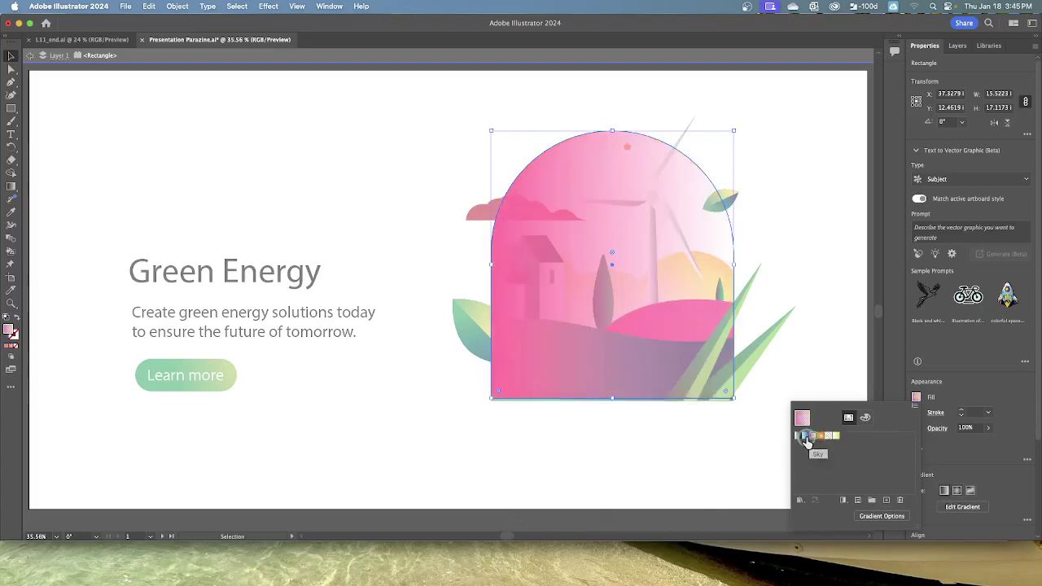
left_click(798, 437)
left_click(795, 437)
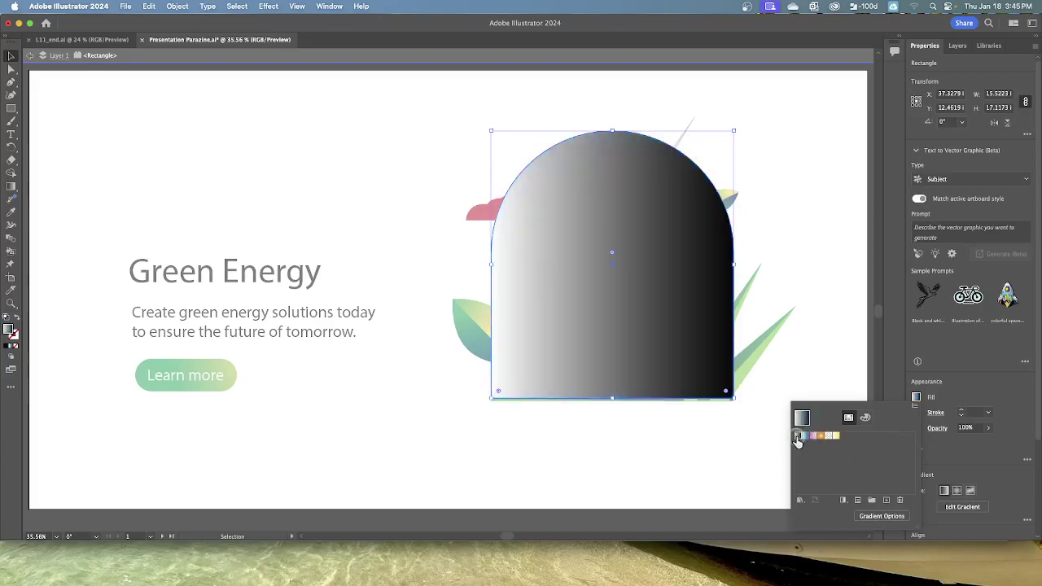
Step: Apply the white-to-yellow Background gradient to the arch and display all swatches again
left_click(838, 437)
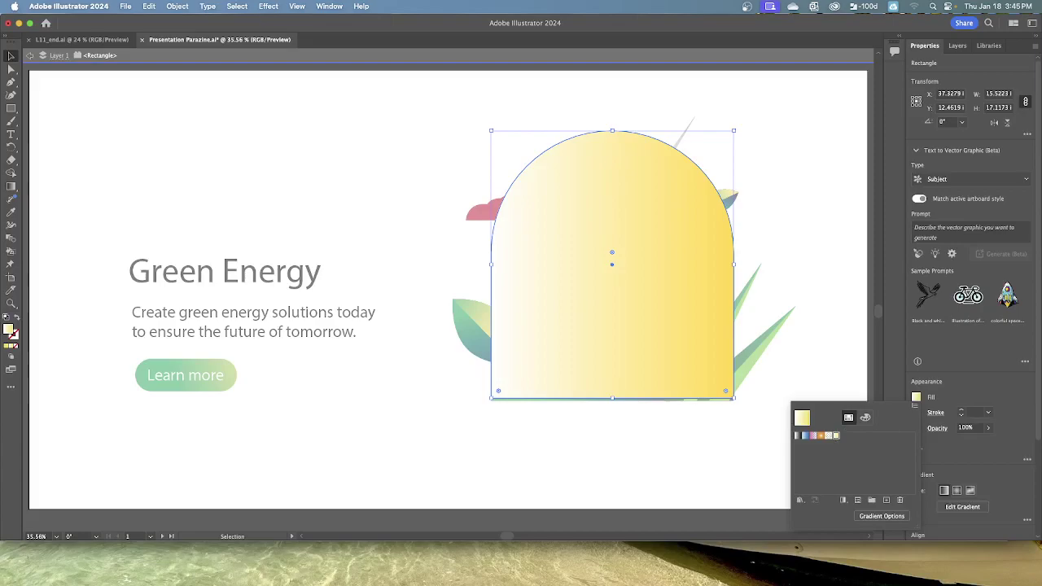
left_click(843, 501)
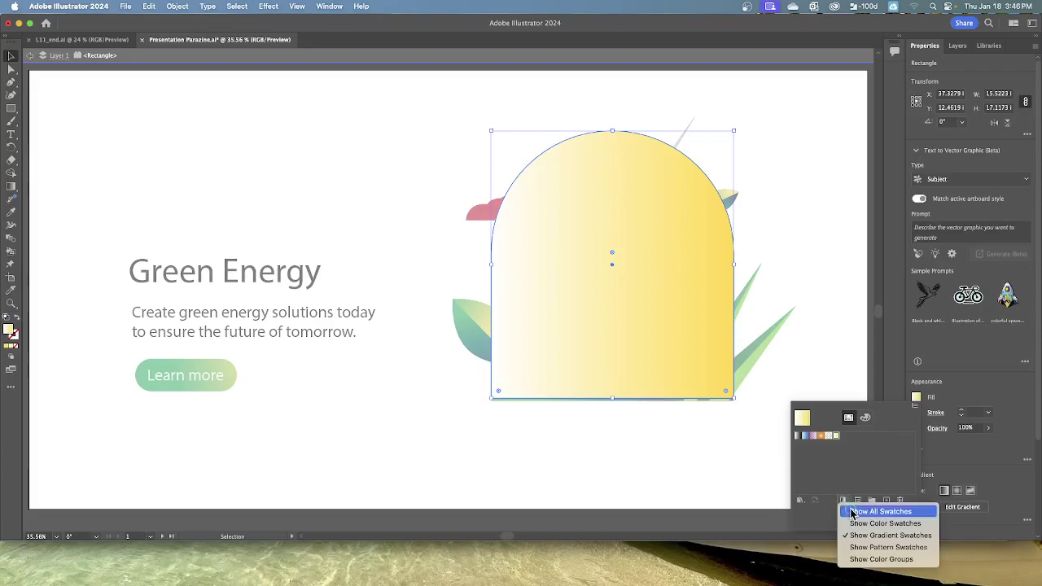
left_click(865, 511)
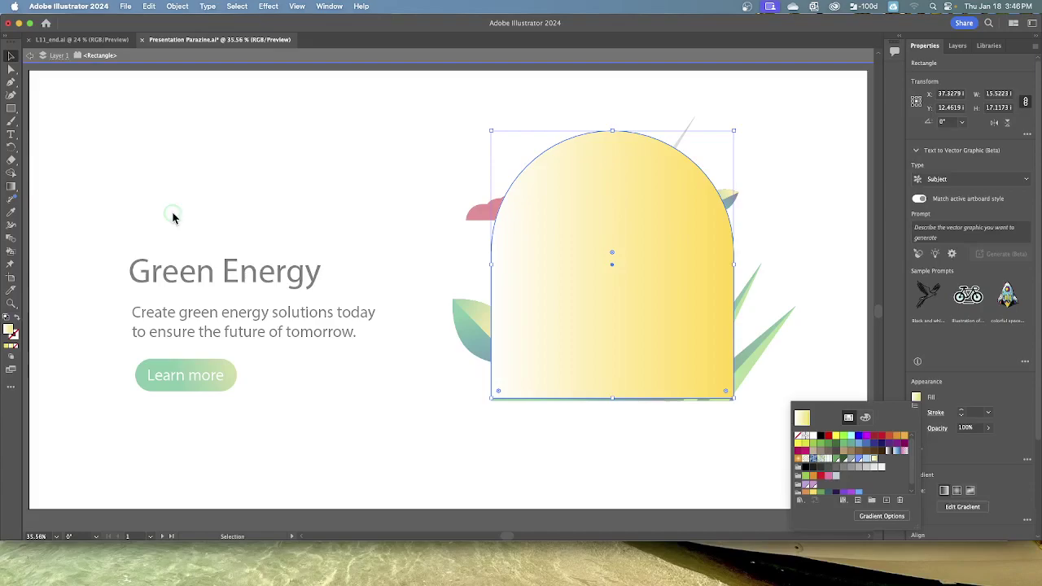
Step: Close the fill swatches and save the presentation file
left_click(130, 9)
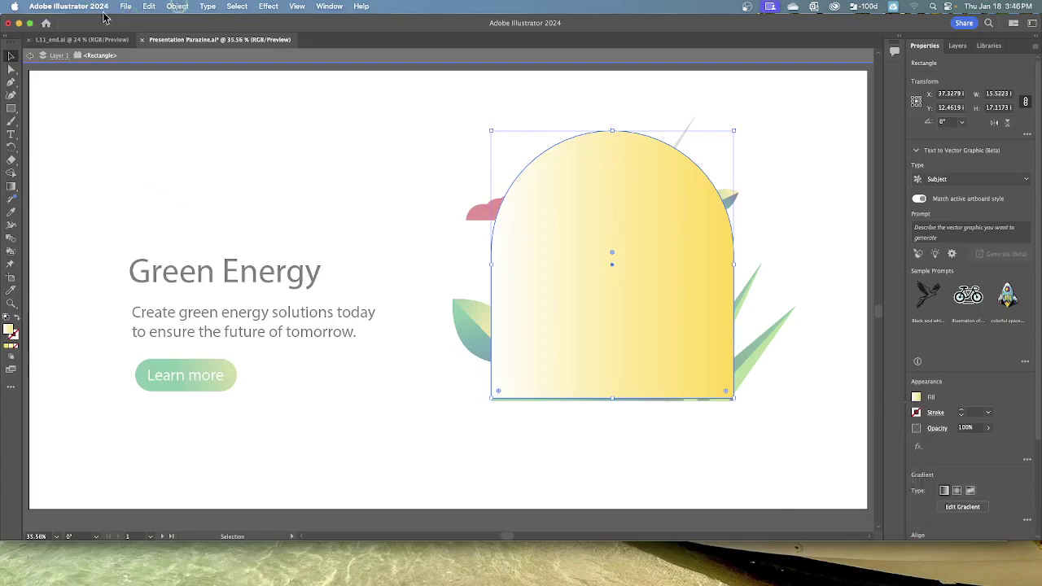
left_click(126, 8)
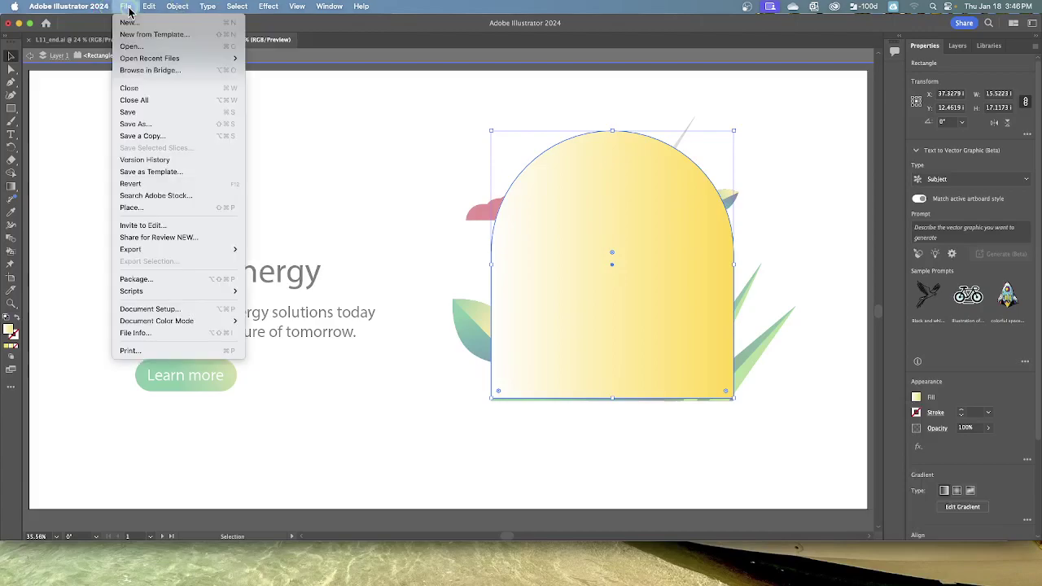
left_click(139, 111)
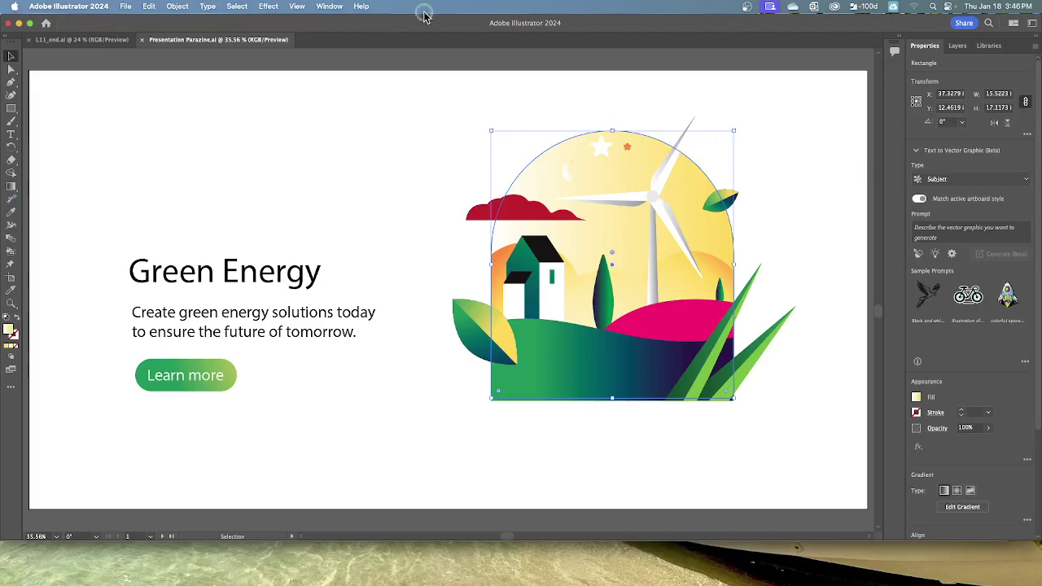
Step: Open the floating Gradient settings, place them above the slide's heading clear of the artwork, and target the arch's fill
left_click(335, 7)
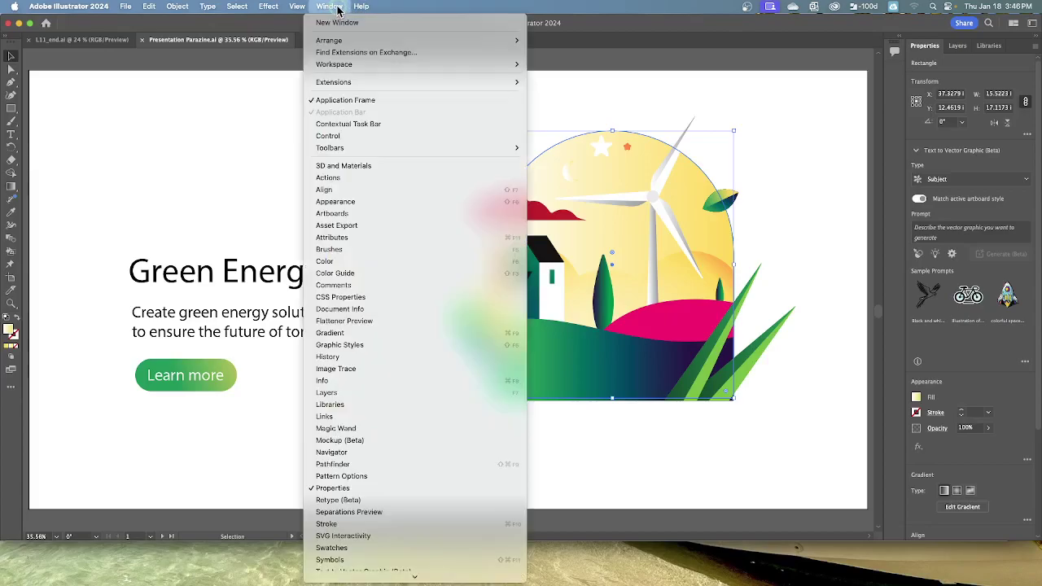
left_click(329, 335)
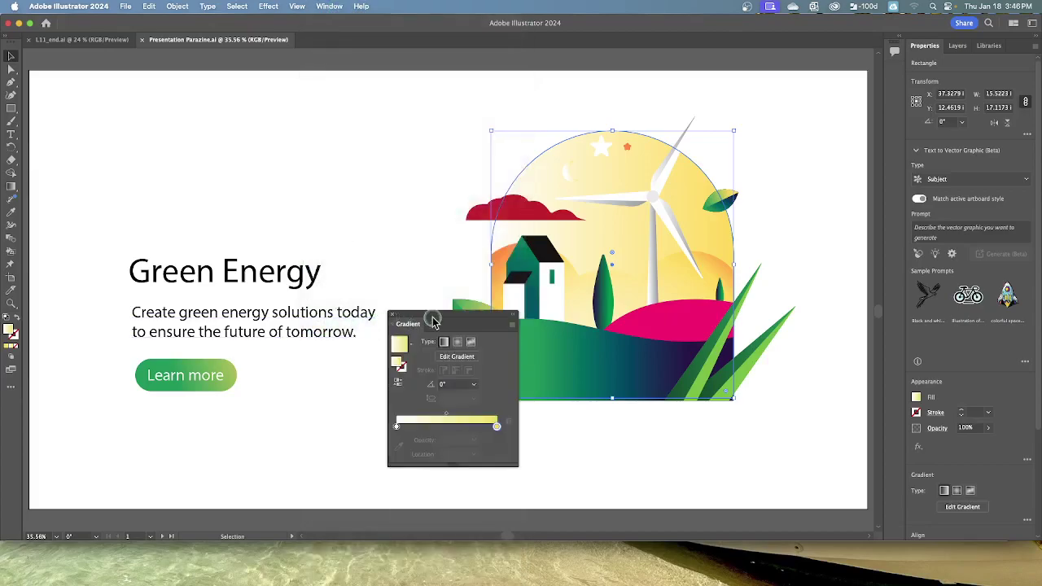
left_click_drag(449, 316, 382, 88)
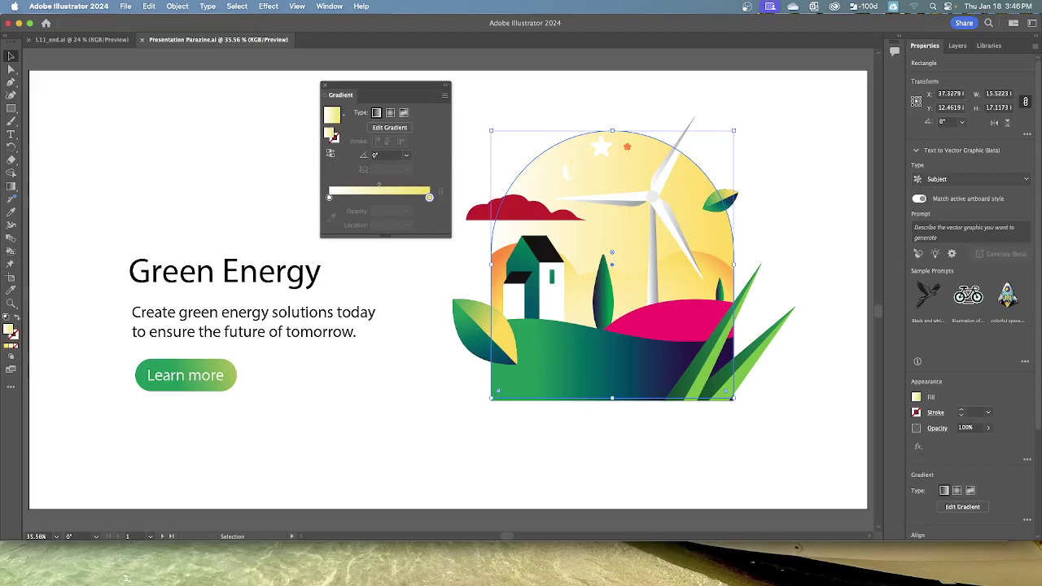
left_click(330, 132)
left_click(328, 131)
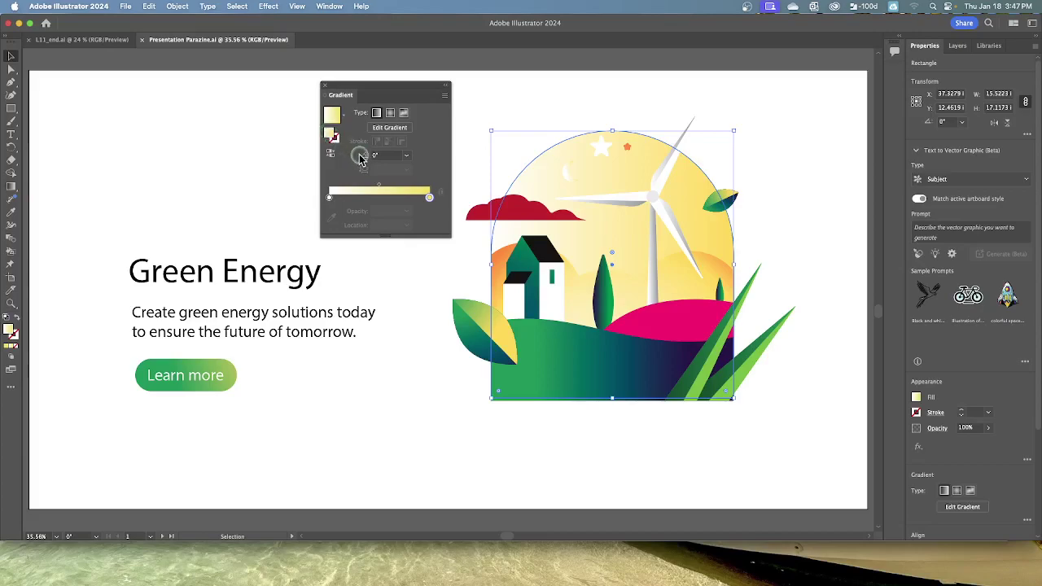
Step: Set the arch gradient's angle to 90° and move its white stop to a location of about 24%
left_click(405, 155)
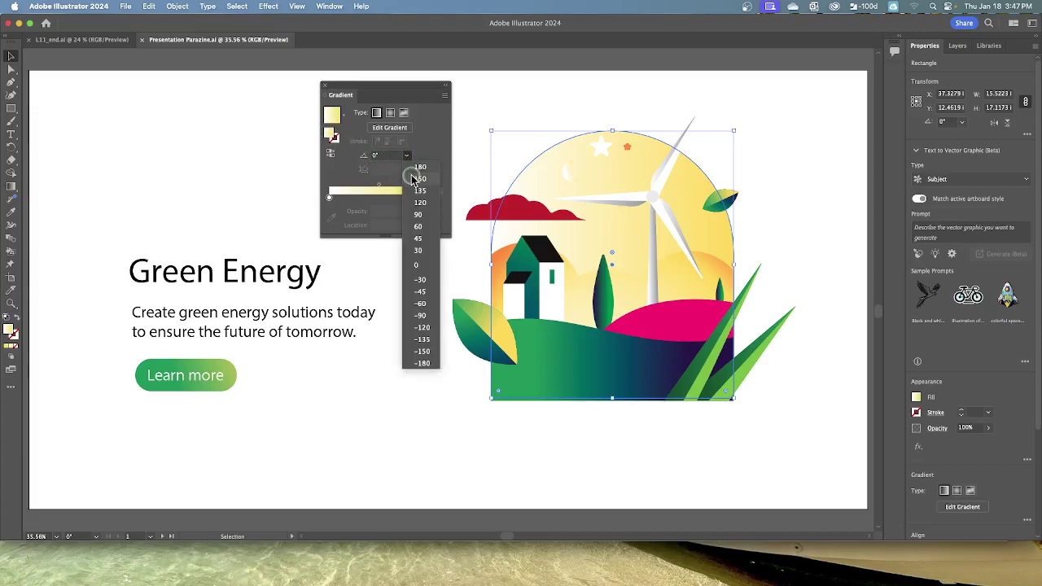
left_click(416, 212)
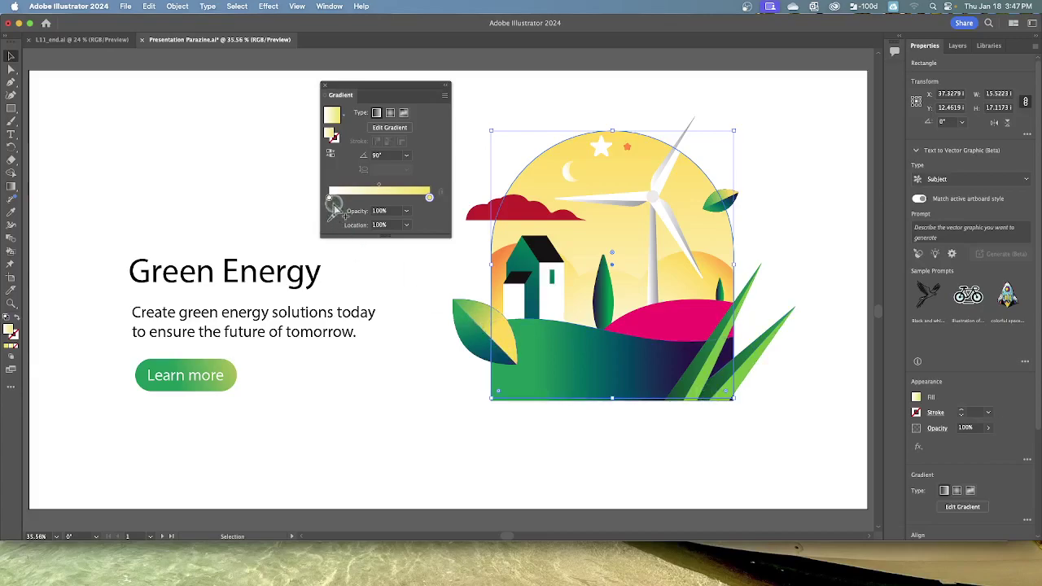
left_click_drag(330, 198, 354, 198)
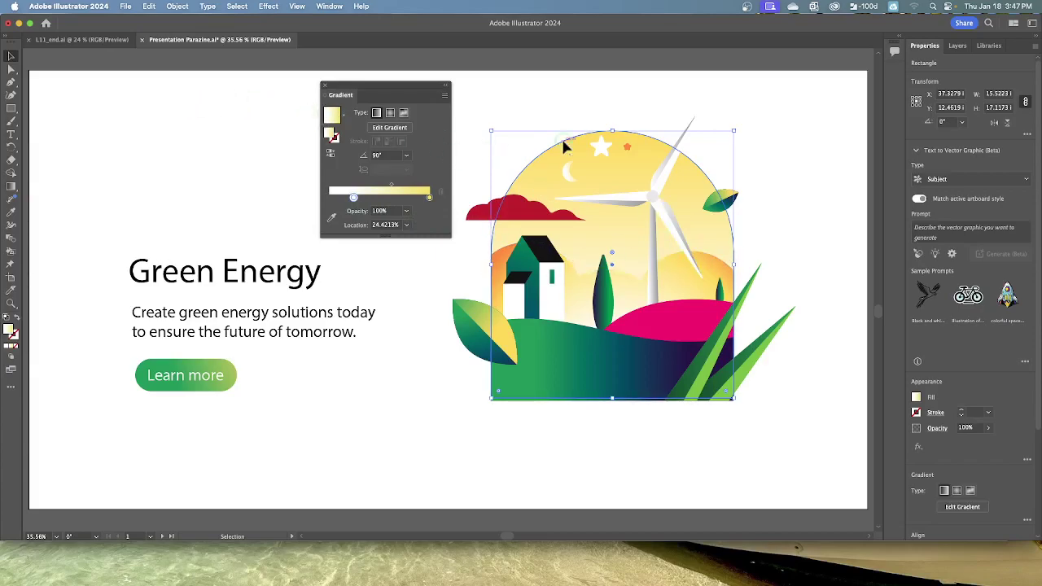
left_click(523, 142)
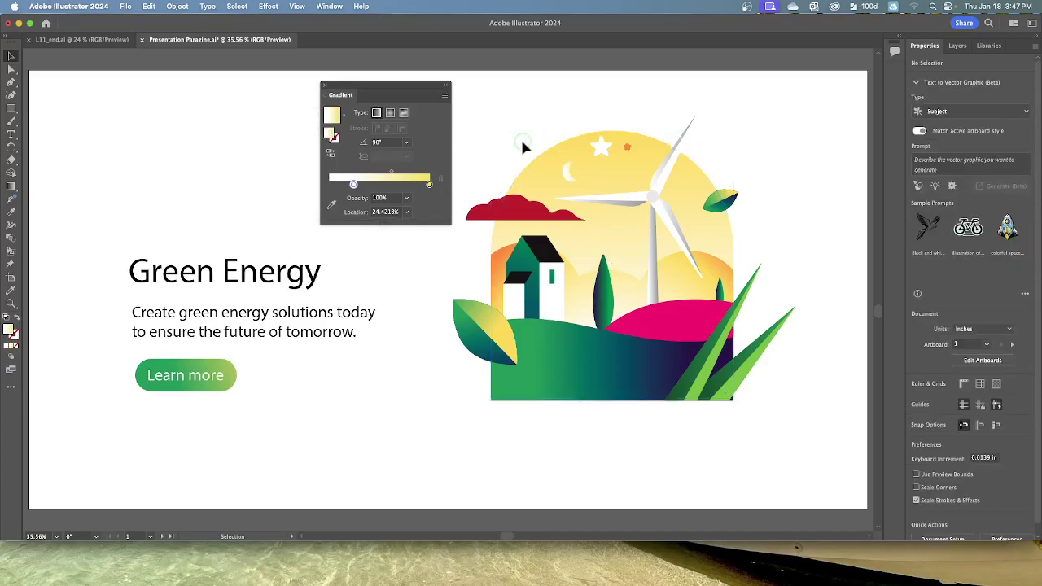
Step: Isolate the arch, move the gradient's white stop to about 26%, and exit isolation with nothing selected
double_click(547, 186)
left_click(420, 148)
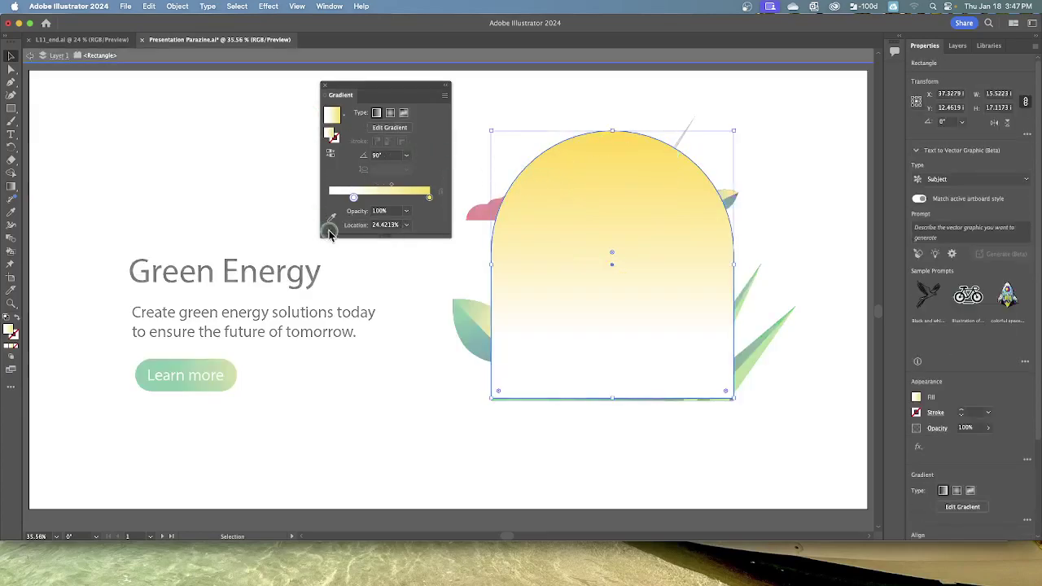
left_click(650, 294)
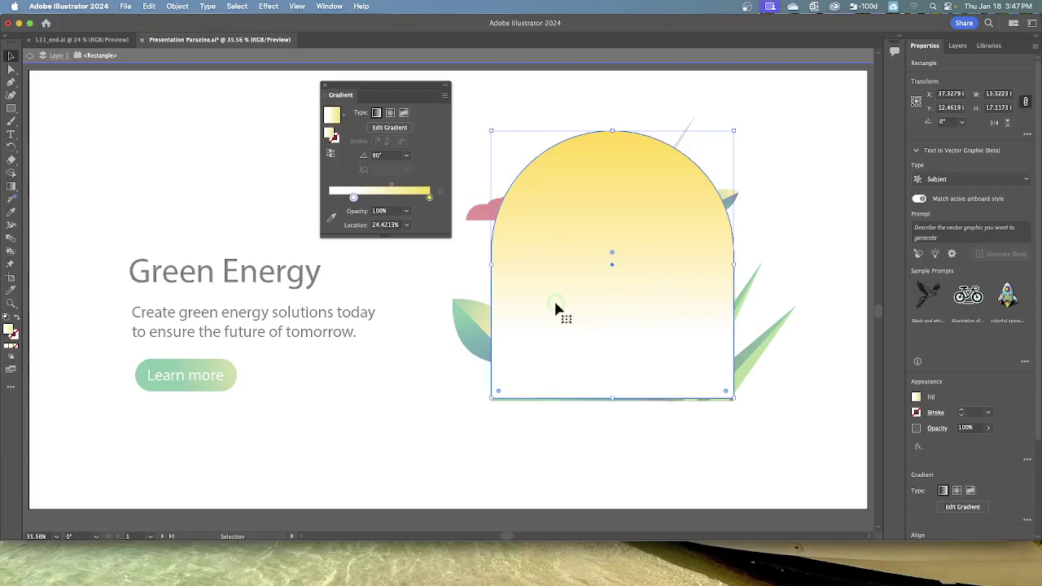
left_click(353, 198)
mouse_move(353, 197)
left_mouse_down()
mouse_move(329, 200)
mouse_move(356, 201)
left_mouse_up()
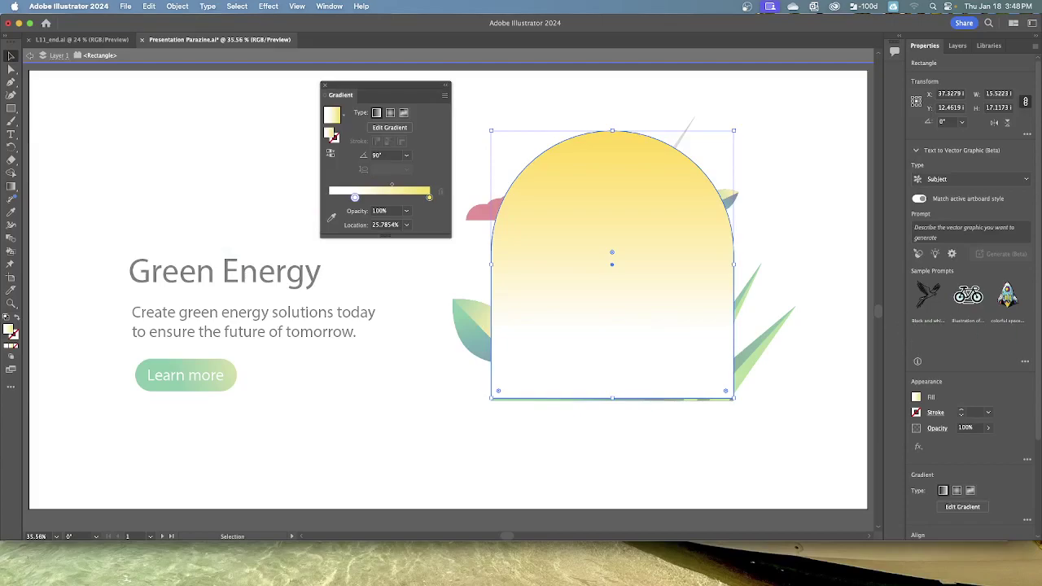
key("Escape")
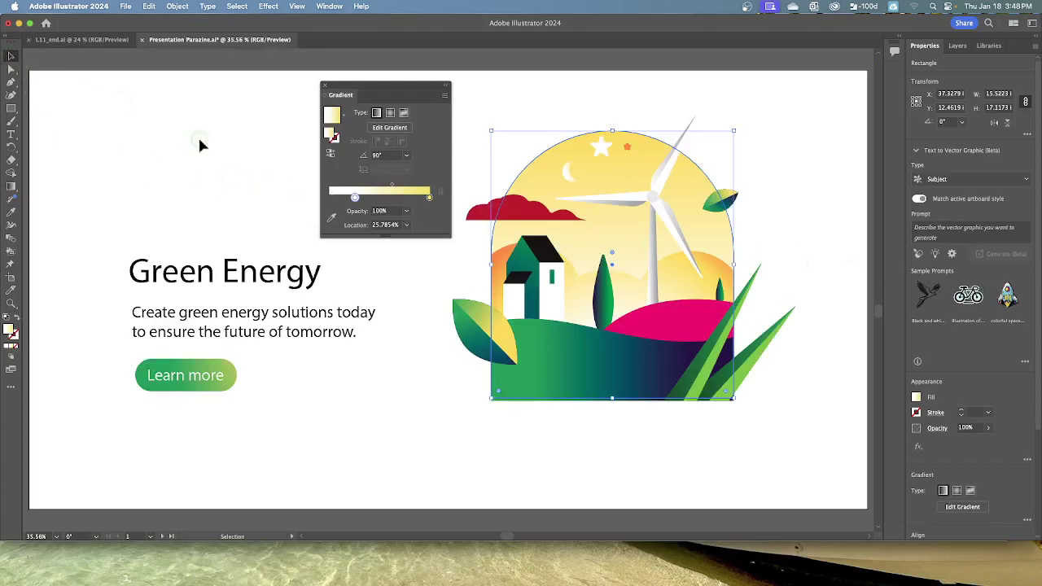
left_click(432, 354)
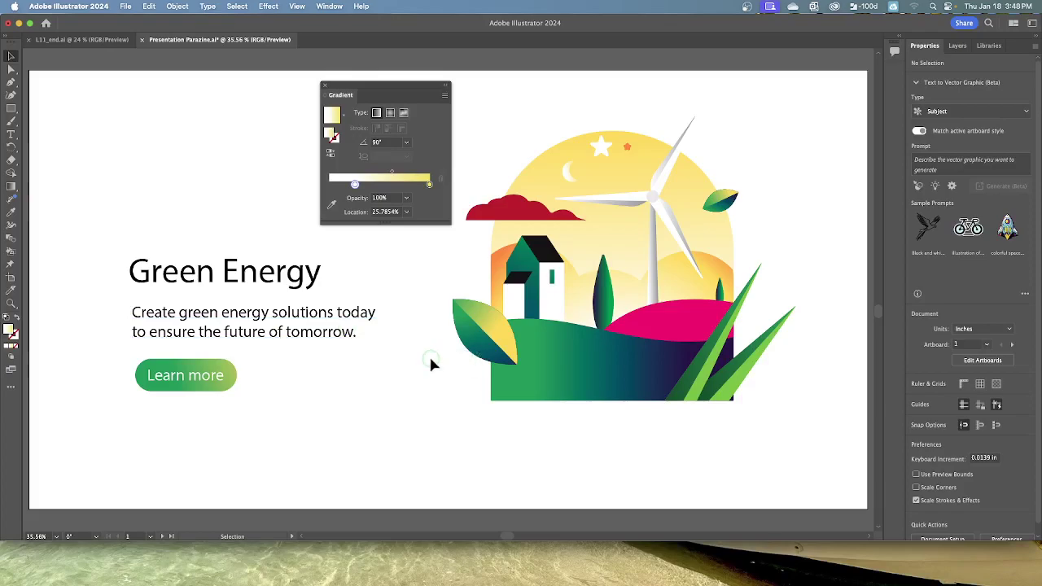
Step: Isolate the dark green hill and stretch its linear gradient horizontally across the hill's full width at 0°
double_click(578, 363)
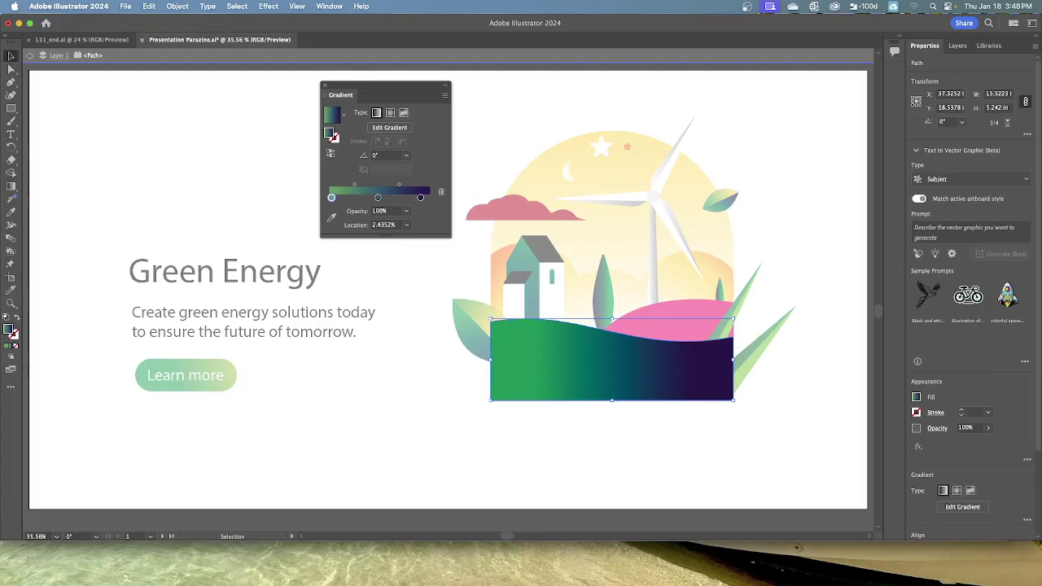
scroll(1022, 439, "down", 3)
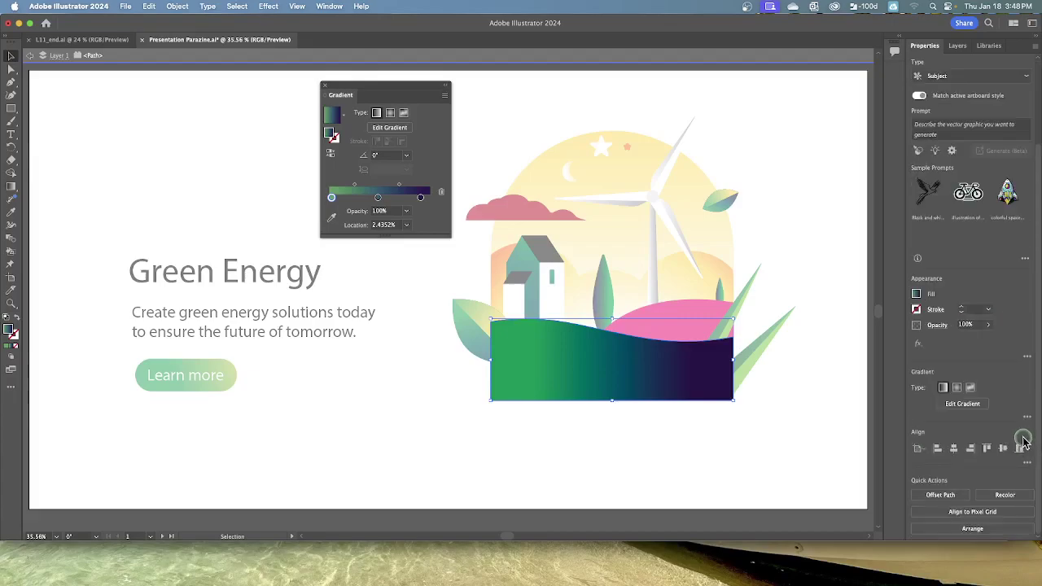
left_click(959, 405)
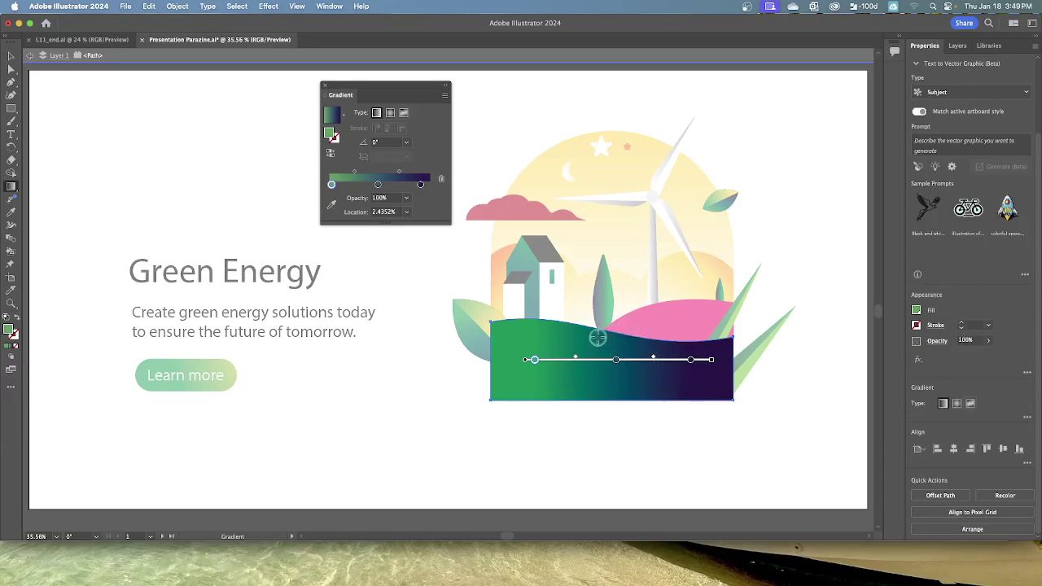
key("super+z")
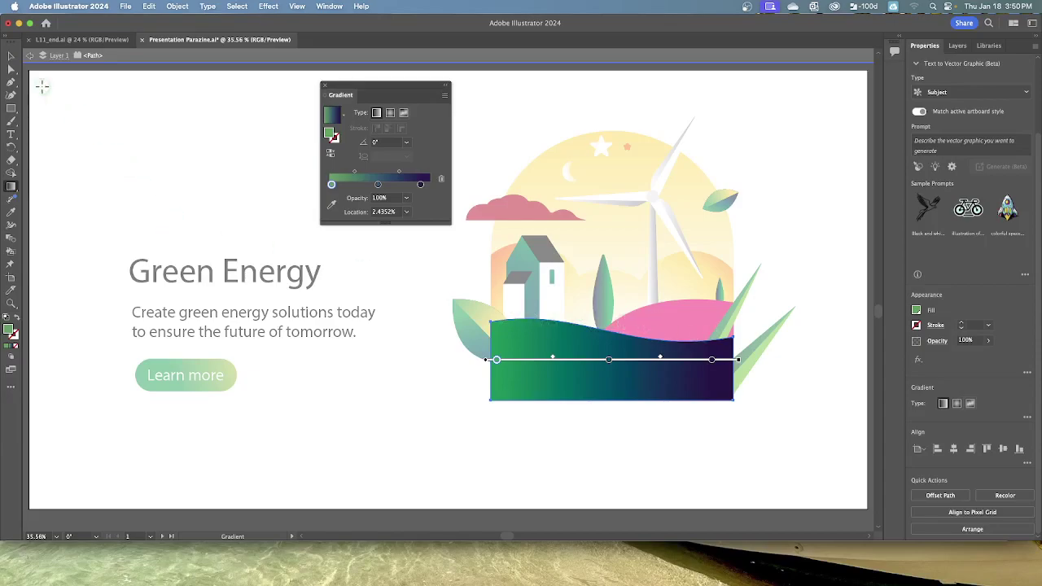
left_click(11, 55)
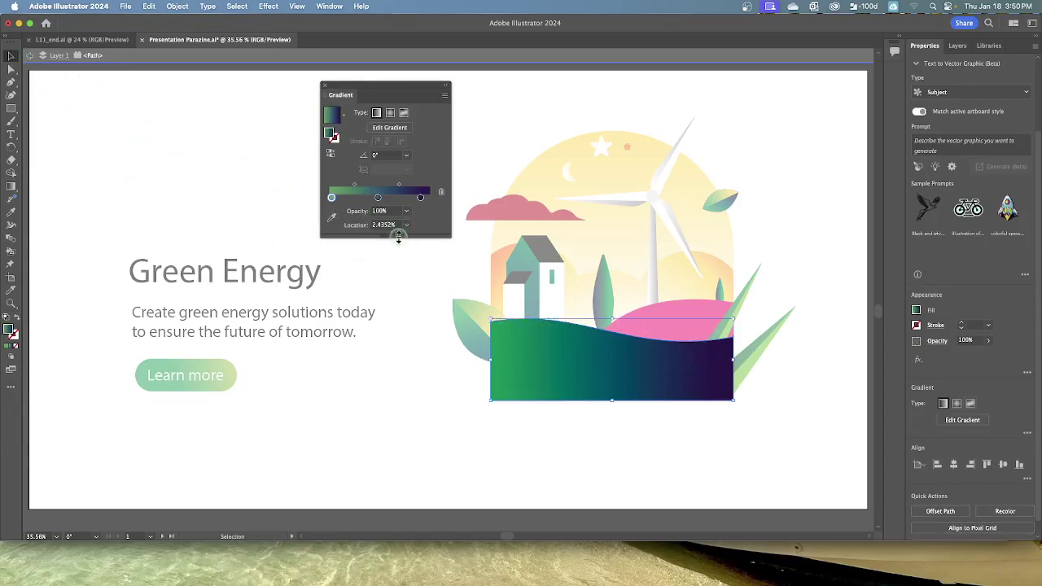
Step: Try scaling the hill from its upper edge, both proportionally and in height only, undoing each change and keeping the hill selected
left_click(11, 56)
left_click_drag(612, 318, 612, 335)
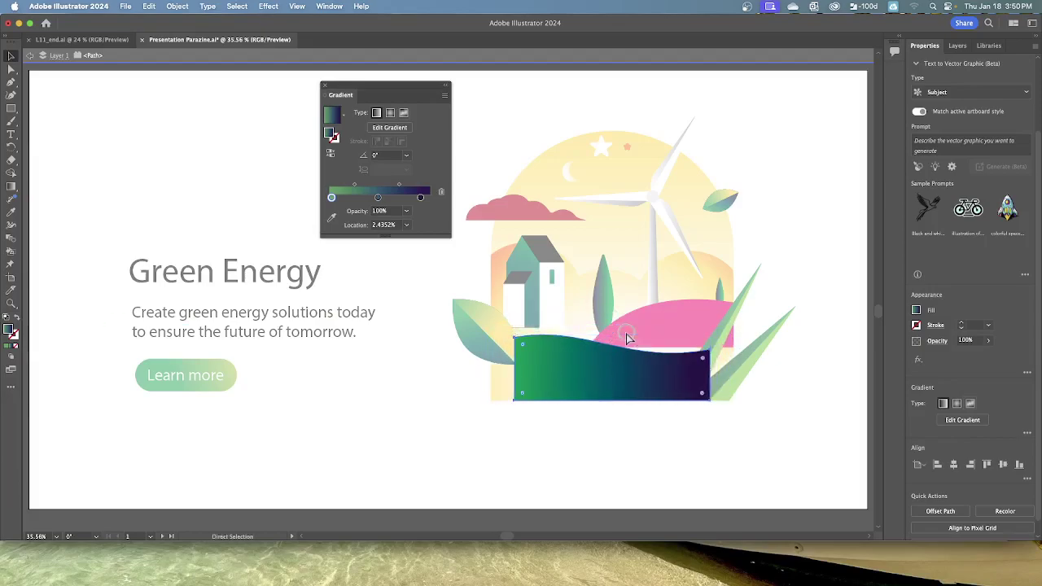
key("cmd+z")
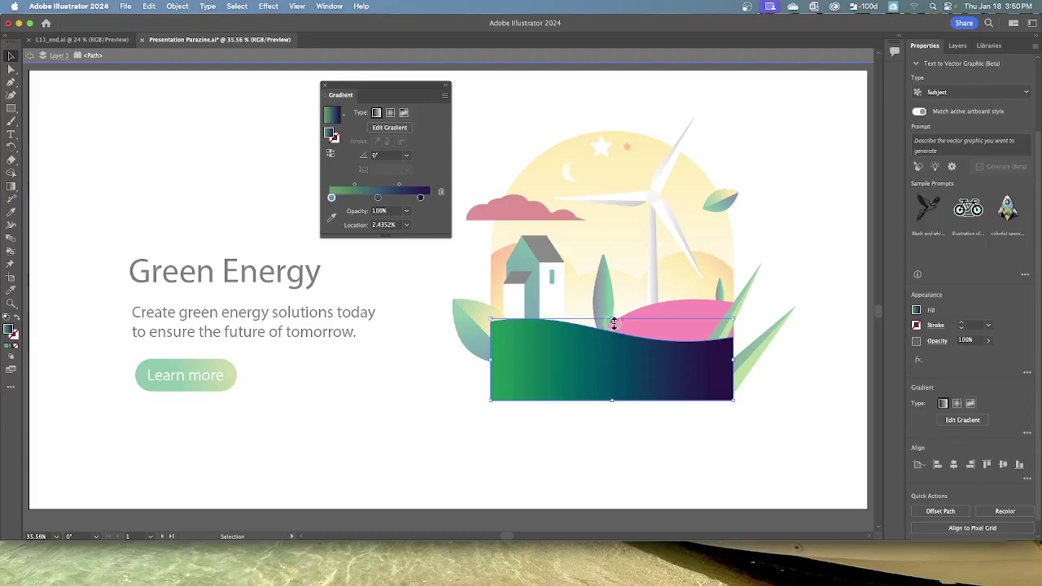
left_click_drag(613, 323, 619, 334)
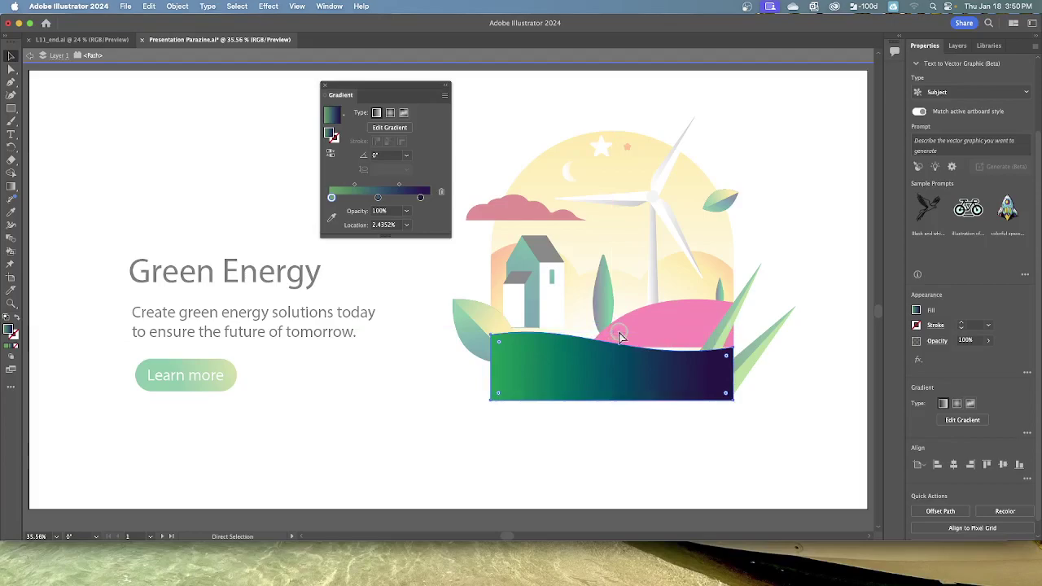
key("super+z")
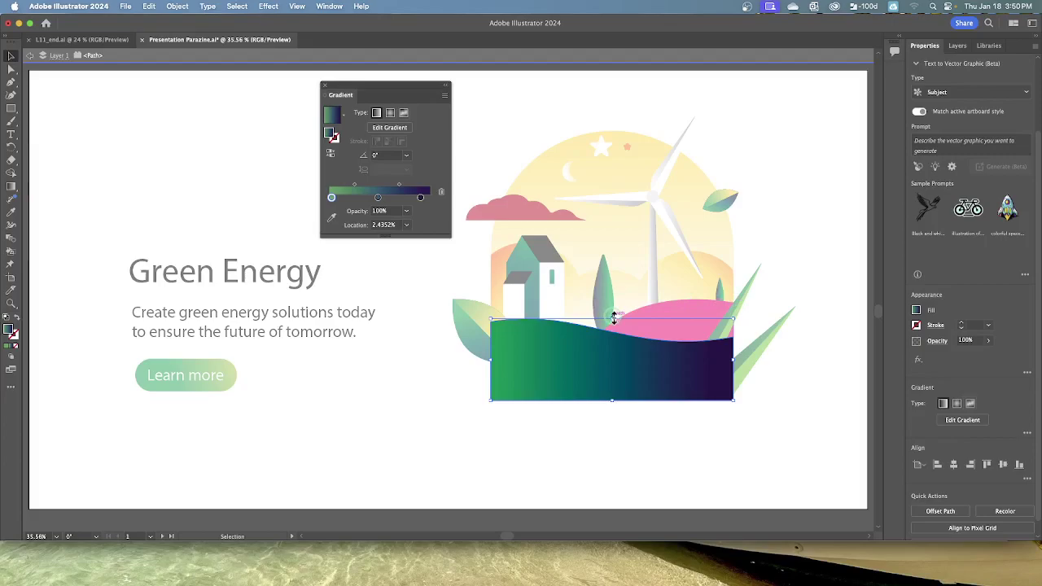
left_click_drag(614, 317, 619, 316)
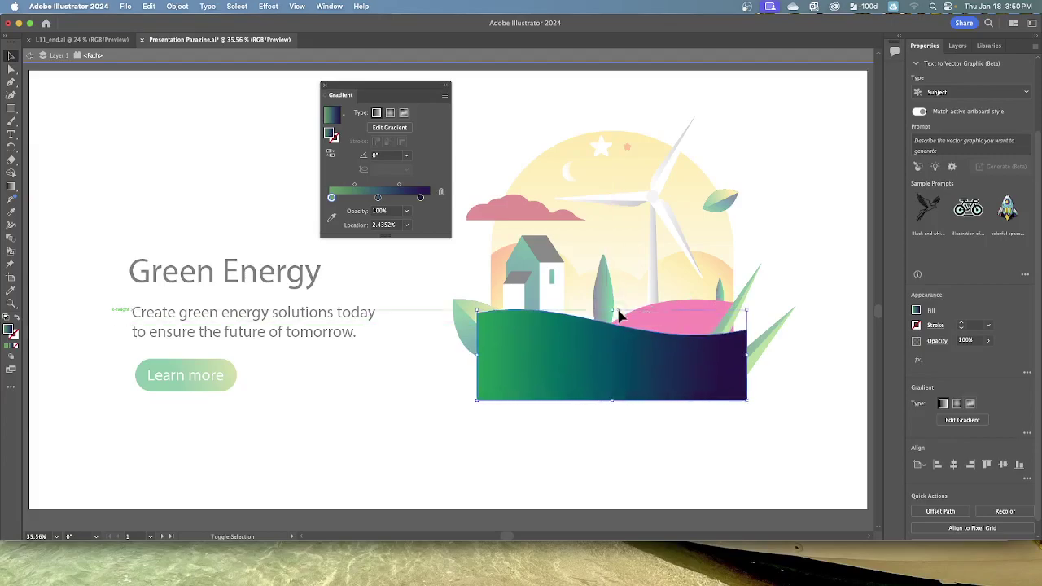
key("super+z")
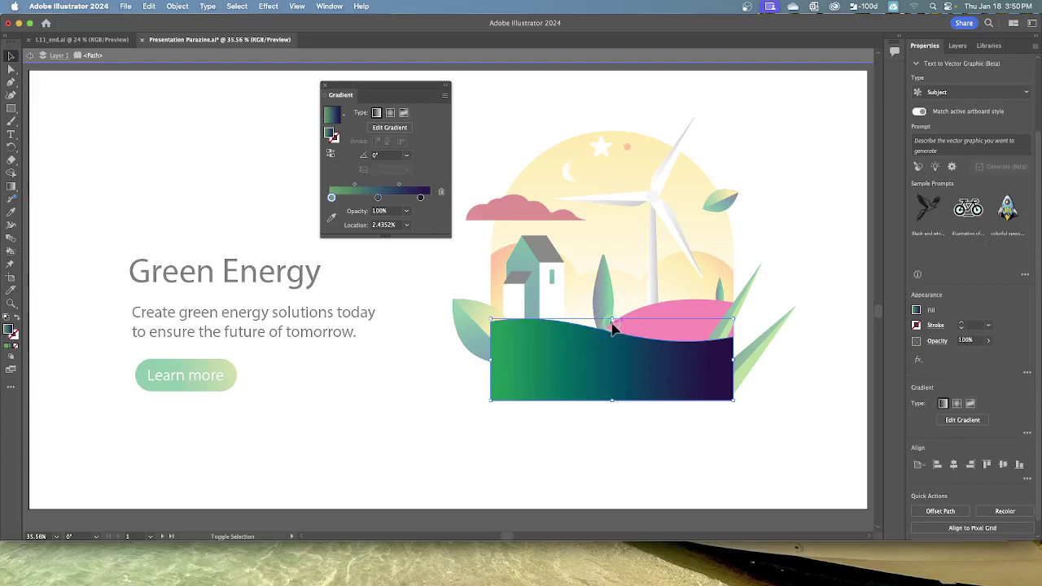
left_click(614, 333, "shift")
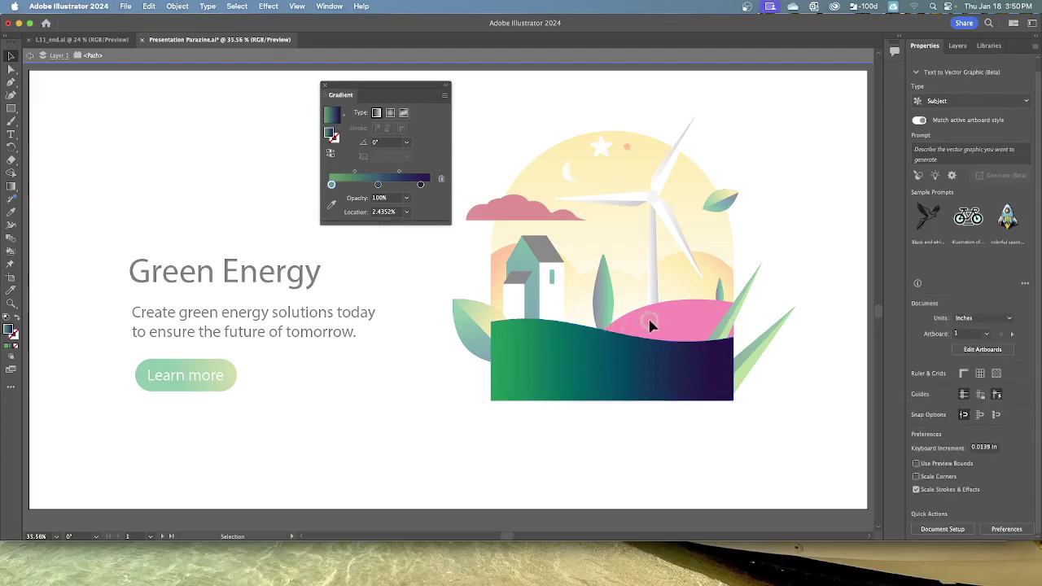
left_click(658, 320)
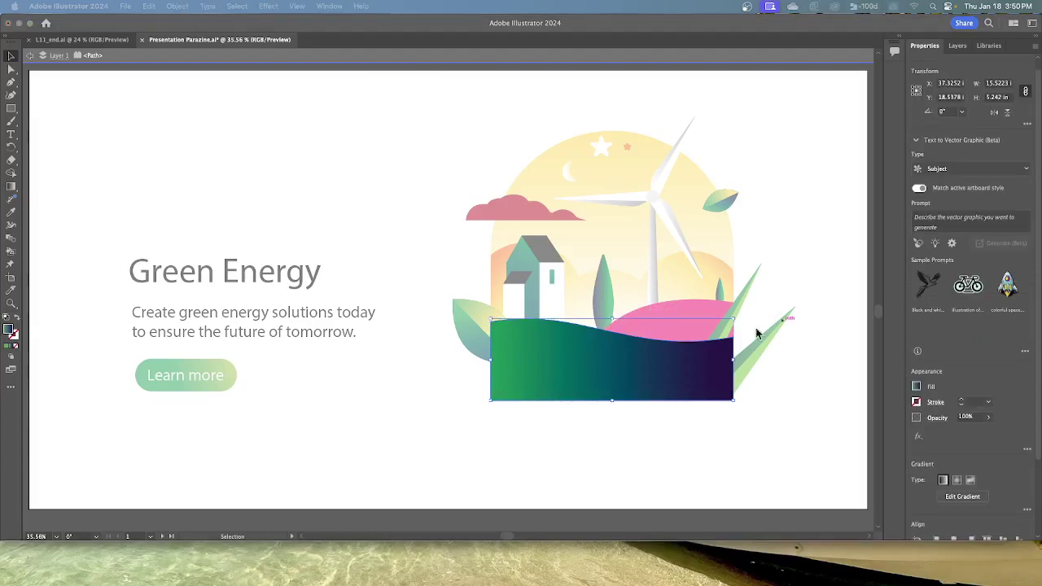
Step: Redraw the hill's gradient with the Gradient tool straight down from above the hill to below its base, at -90°
key("g")
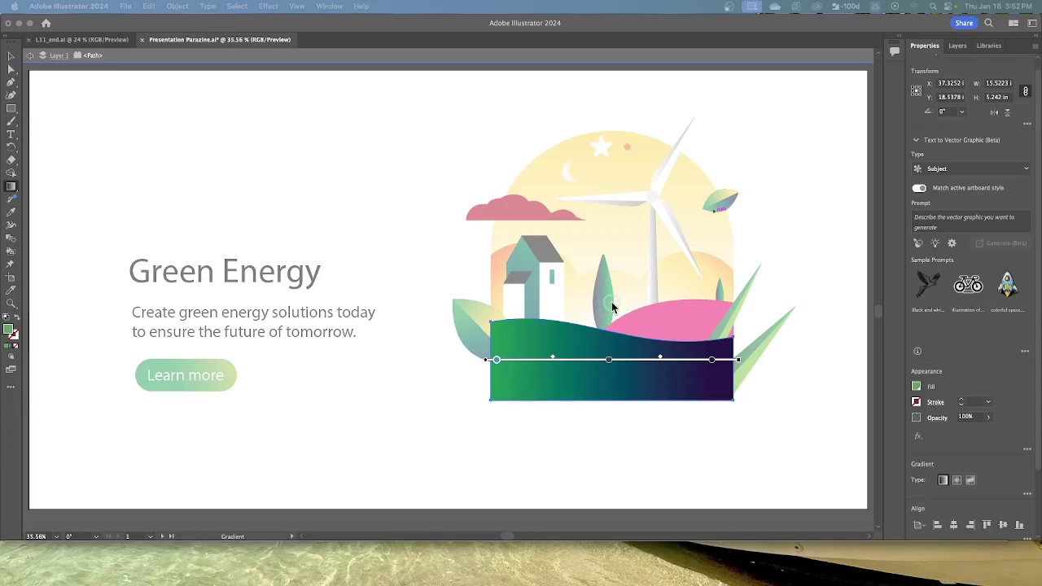
left_click(613, 326)
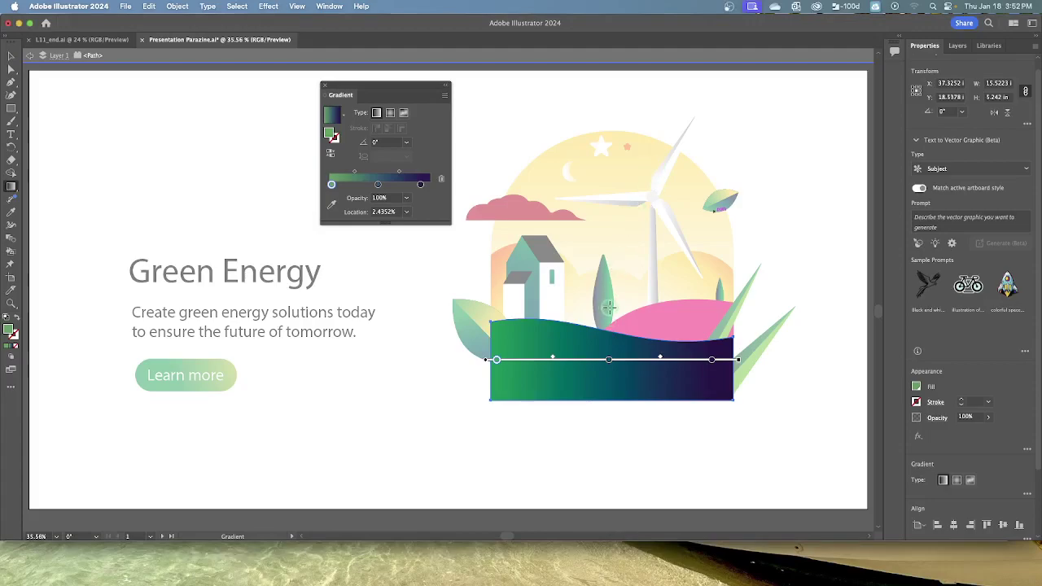
left_click_drag(609, 308, 609, 446)
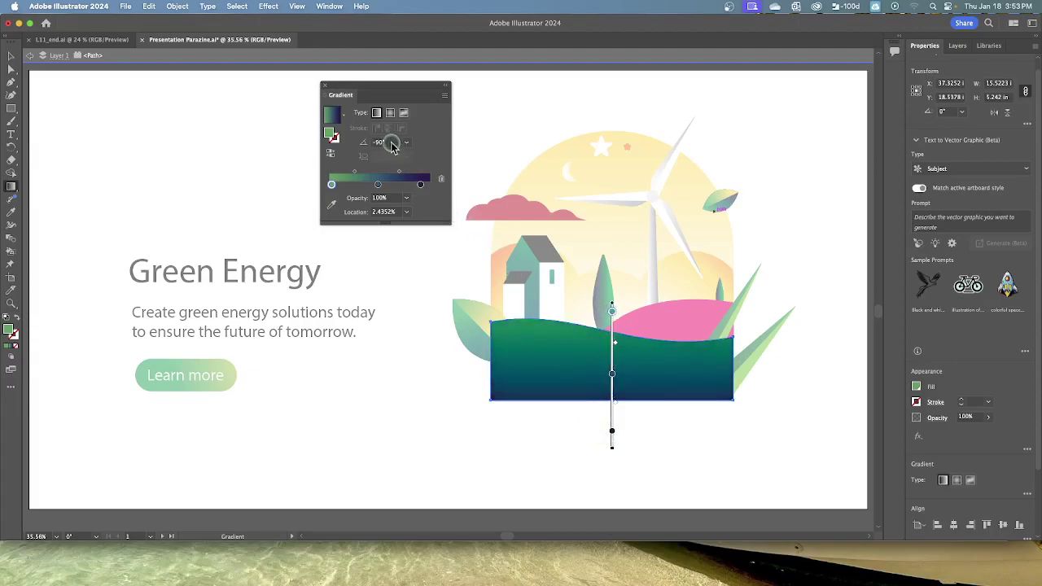
left_click(389, 142)
left_click(380, 142)
Step: Redraw the hill's gradient diagonally down to the right at about -49° and exit isolation
left_click_drag(560, 298, 684, 438)
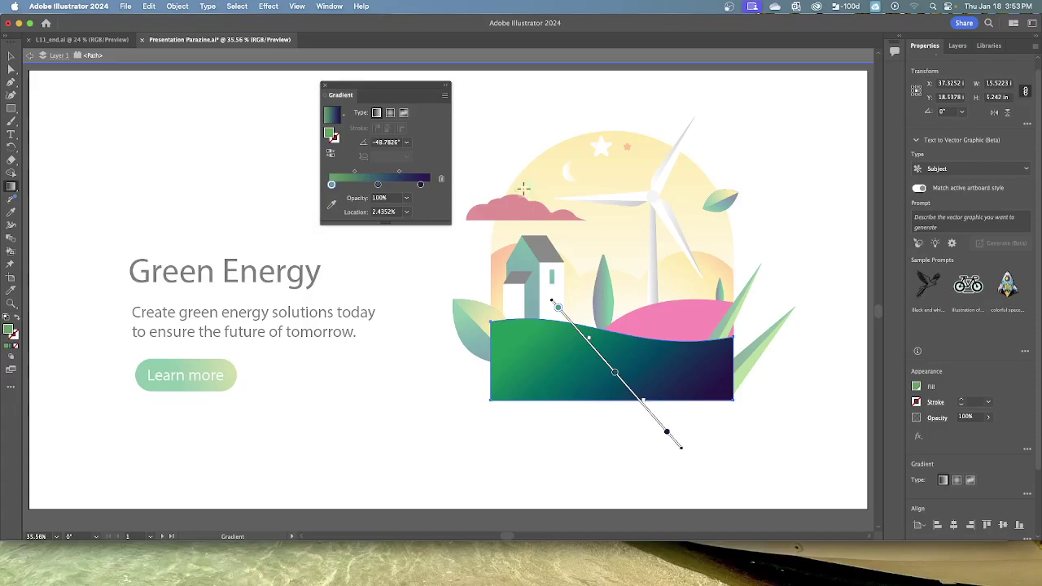
left_click(11, 55)
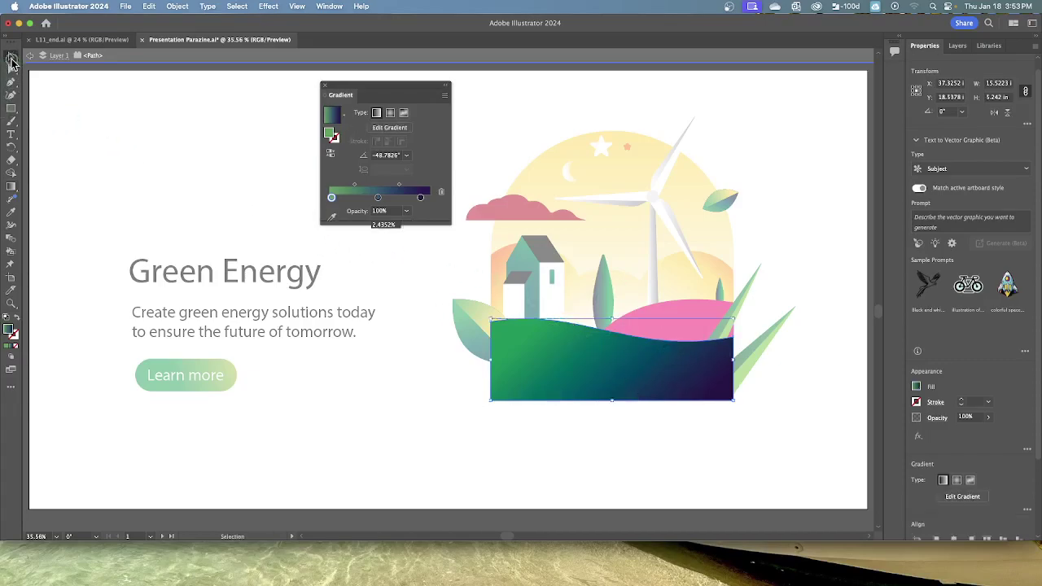
double_click(84, 107)
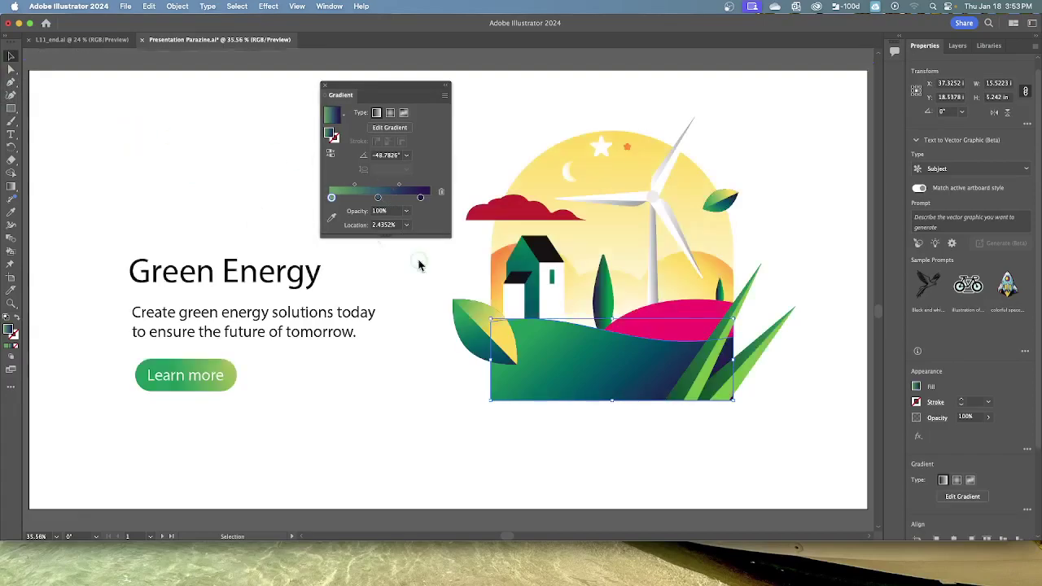